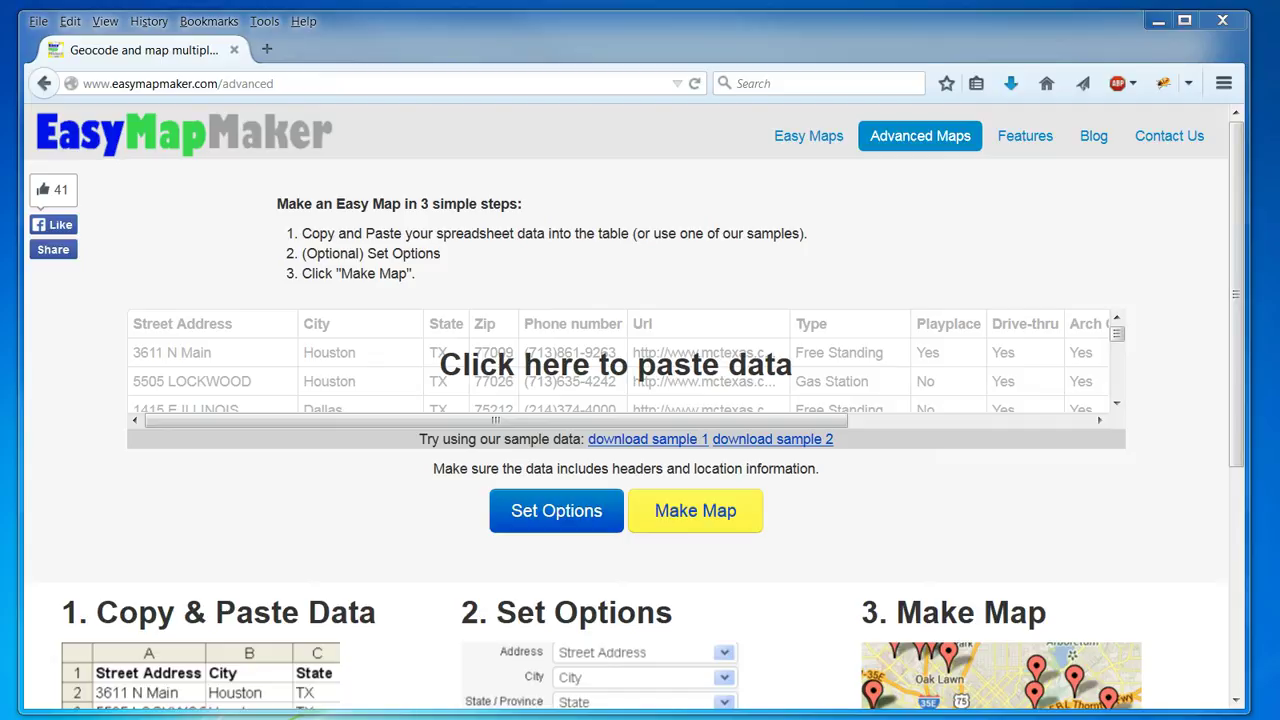
Load the sample 2 real-estate listings into the data table and dismiss the download prompt.
{"action": "left_click", "coordinate": [806, 443]}
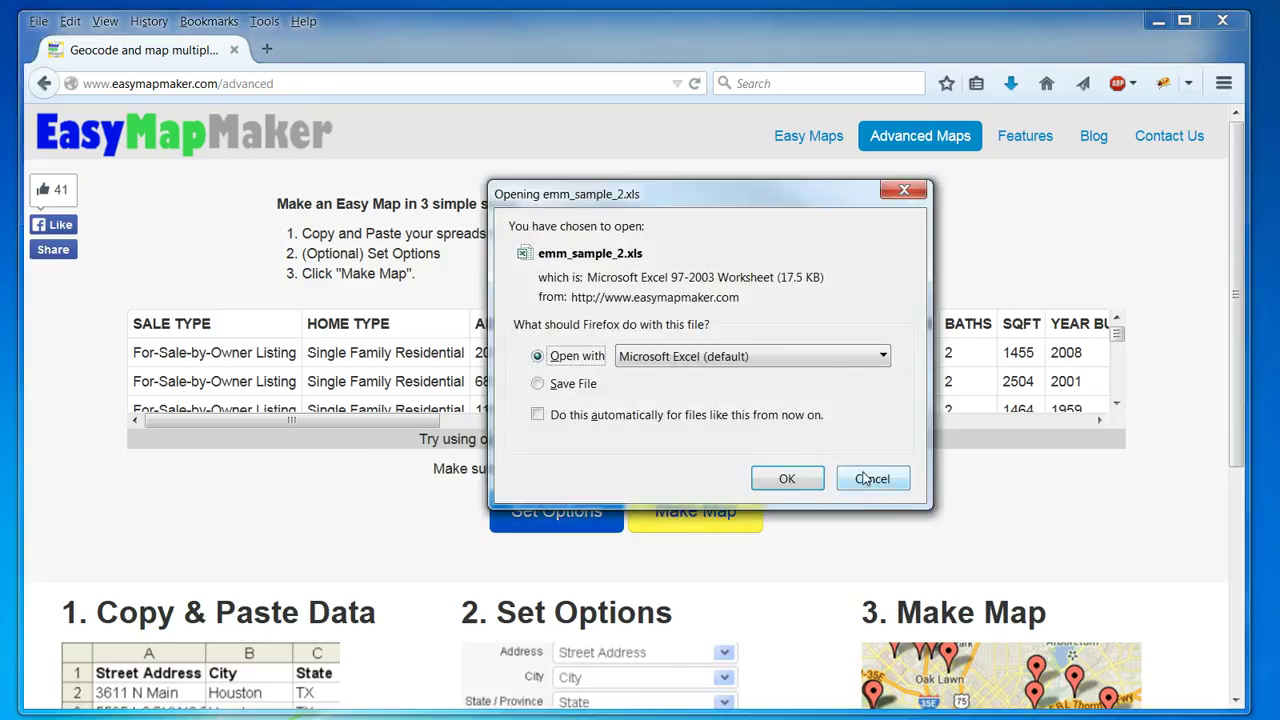
{"action": "left_click", "coordinate": [867, 481]}
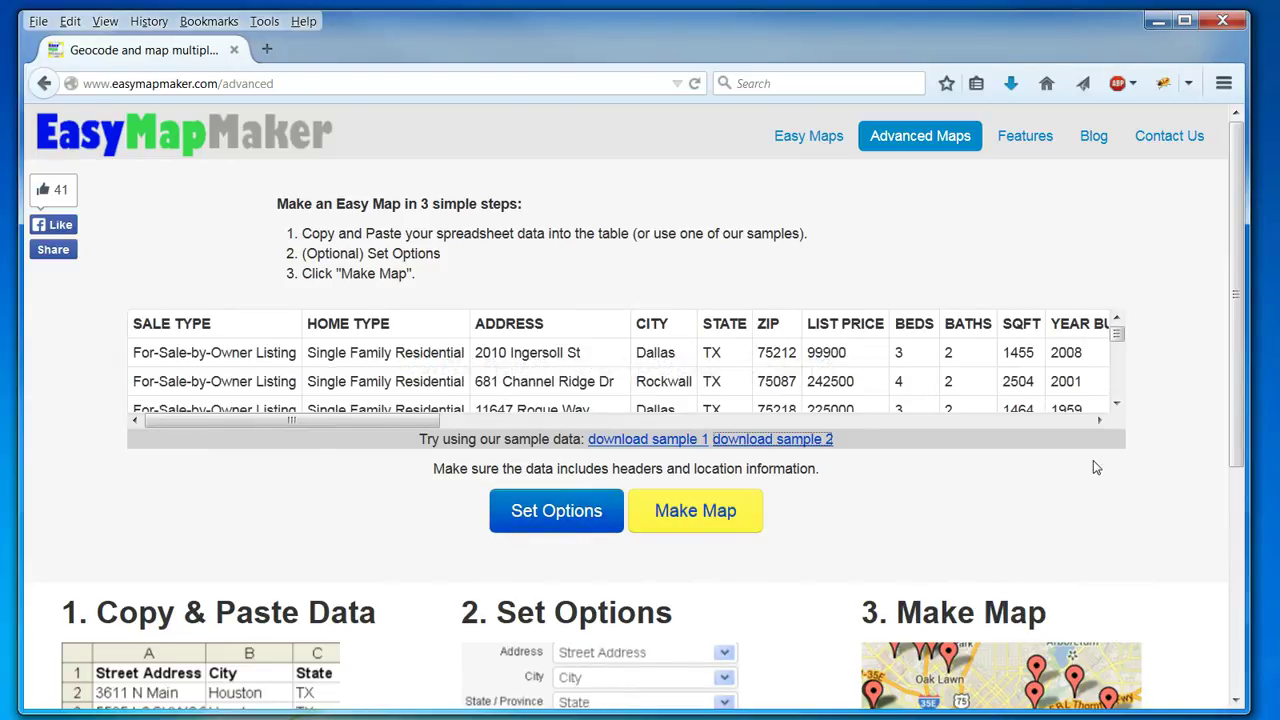
Show the detected map options and review the sample marker description text.
{"action": "left_click", "coordinate": [577, 518]}
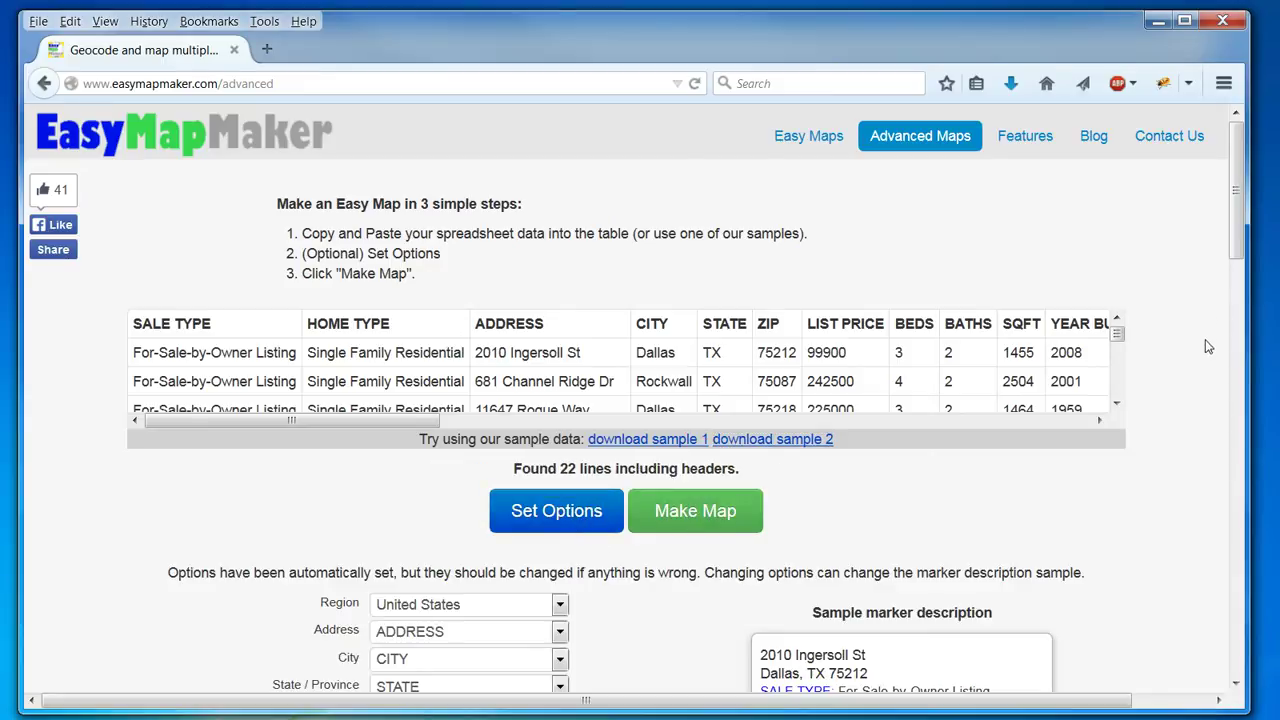
{"action": "left_click_drag", "start_coordinate": [1236, 256], "coordinate": [1236, 337]}
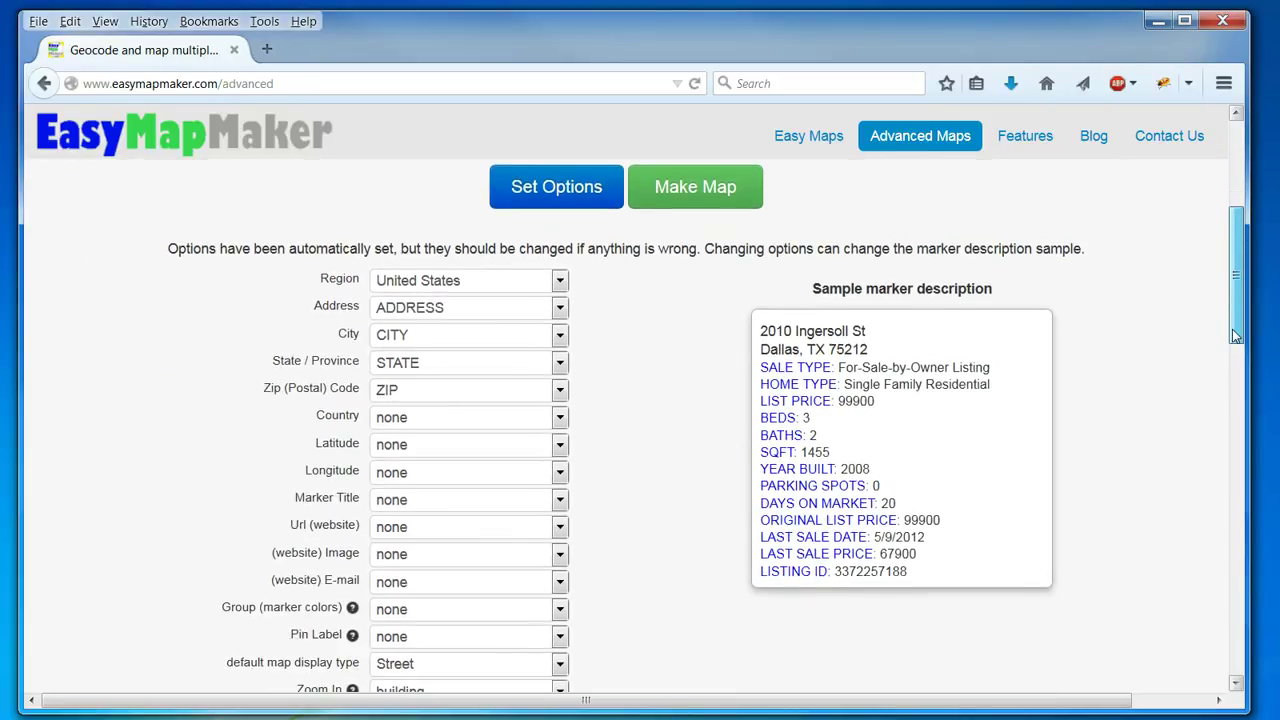
{"action": "mouse_move", "coordinate": [778, 326]}
{"action": "left_mouse_down"}
{"action": "mouse_move", "coordinate": [925, 470]}
{"action": "mouse_move", "coordinate": [948, 573]}
{"action": "mouse_move", "coordinate": [925, 468]}
{"action": "mouse_move", "coordinate": [975, 444]}
{"action": "left_mouse_up"}
{"action": "double_click", "coordinate": [949, 576]}
{"action": "left_click", "coordinate": [975, 444]}
{"action": "scroll", "coordinate": [1110, 445], "scroll_direction": "down", "scroll_amount": 10}
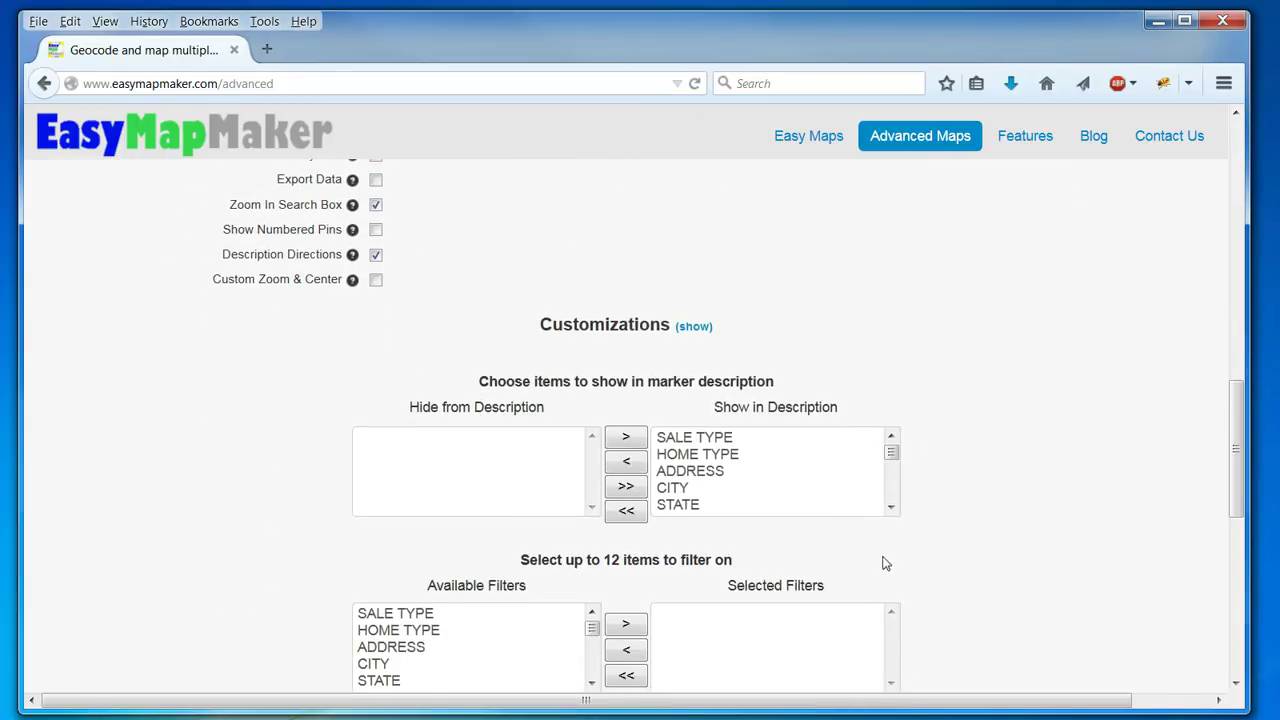
Move PARKING SPOTS through LISTING ID into Hide from Description.
{"action": "left_click", "coordinate": [890, 508]}
{"action": "left_click", "coordinate": [890, 508]}
{"action": "left_click", "coordinate": [890, 508]}
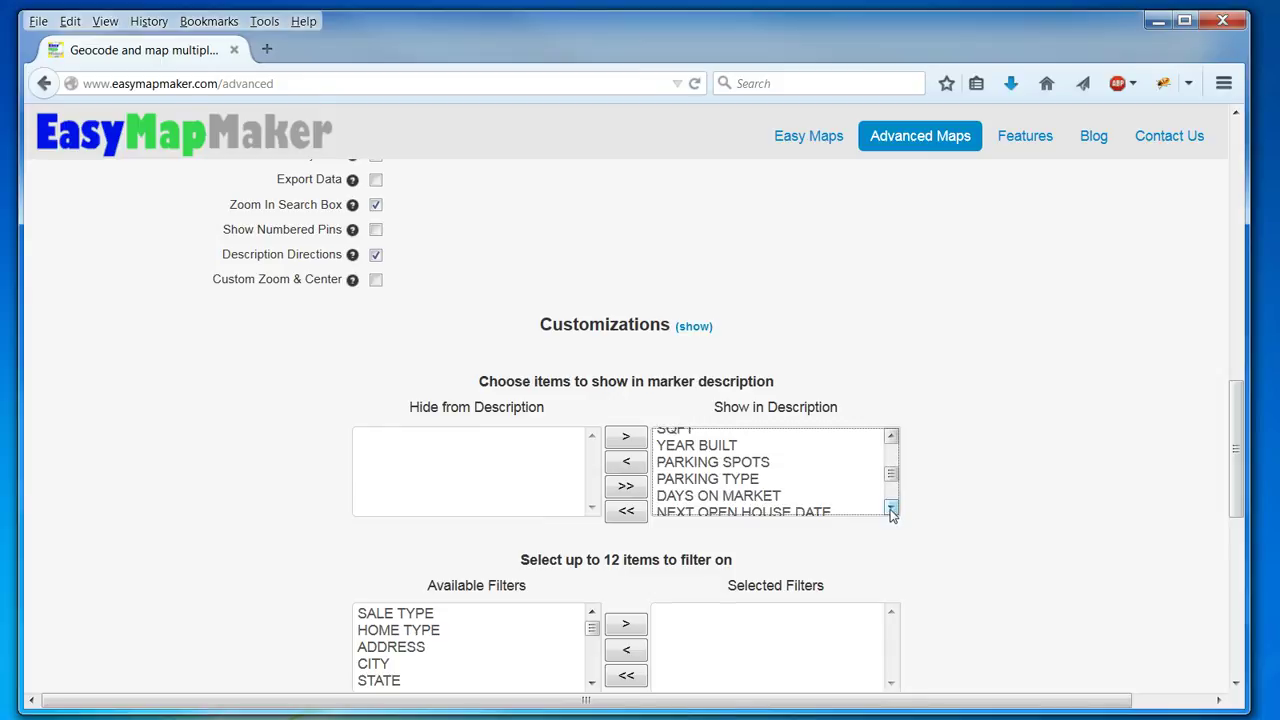
{"action": "left_click", "coordinate": [789, 463]}
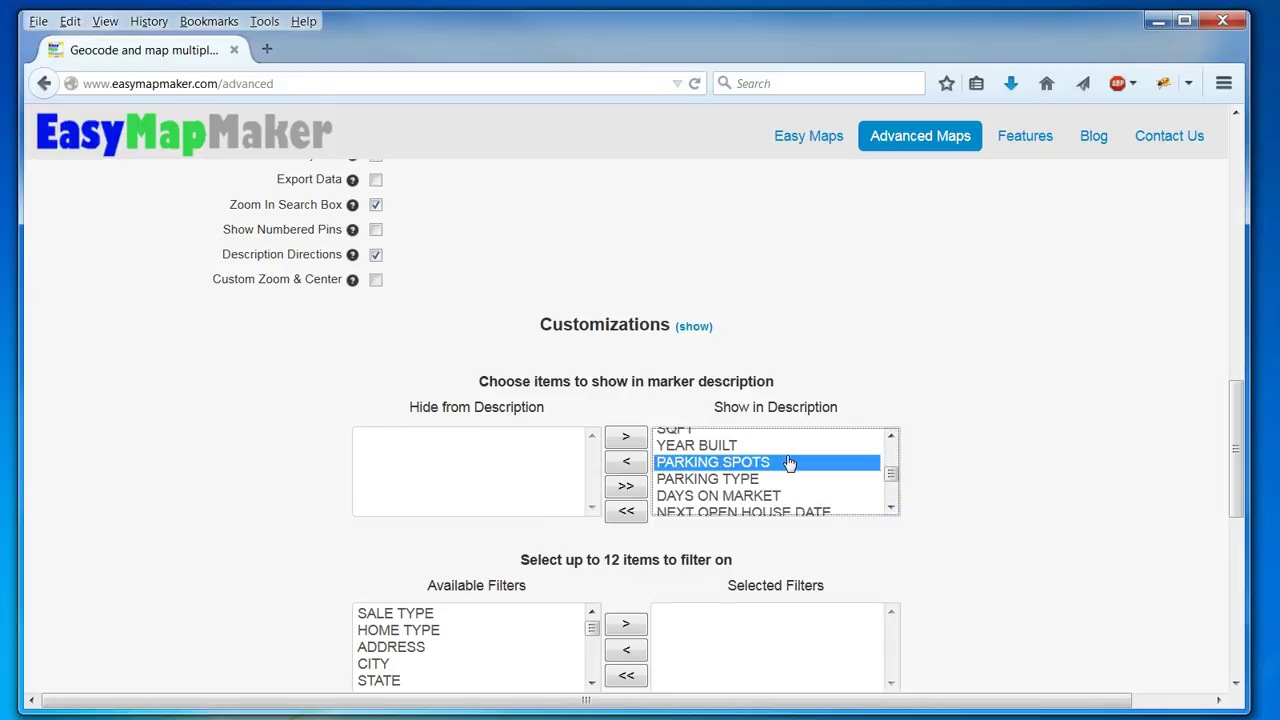
{"action": "left_click", "coordinate": [890, 508]}
{"action": "left_click", "coordinate": [814, 508], "text": "shift"}
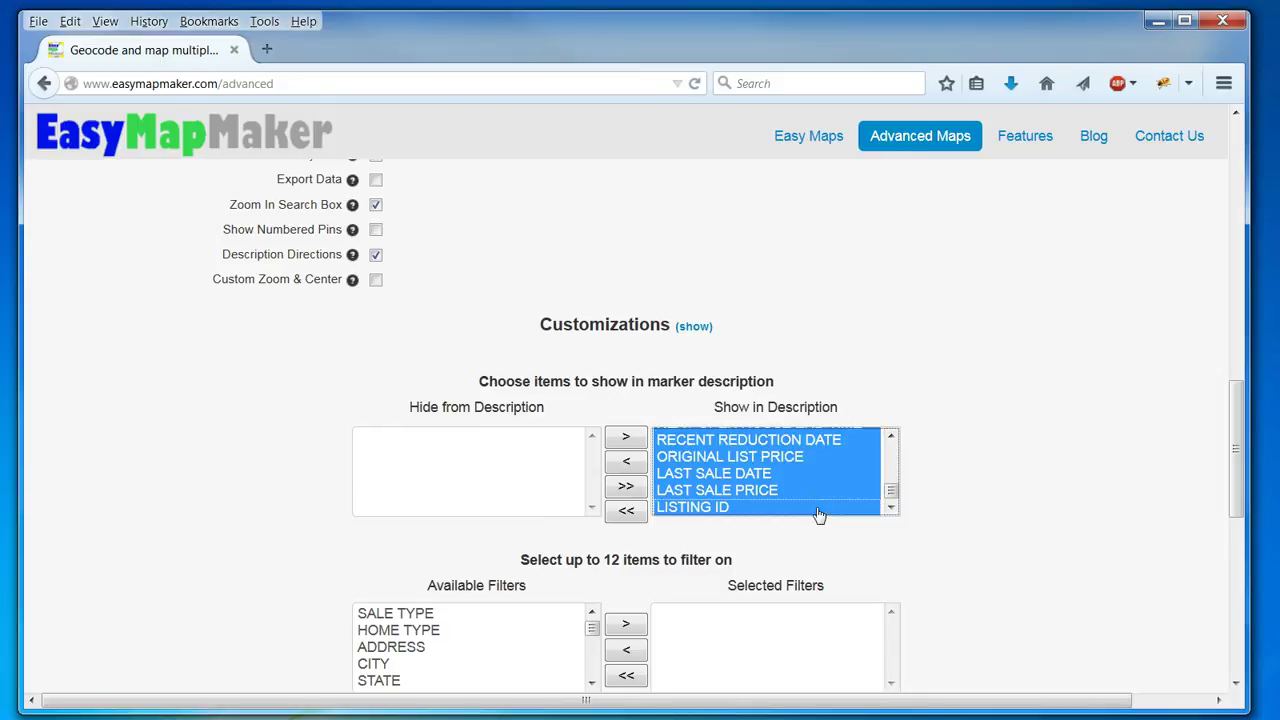
{"action": "left_click", "coordinate": [626, 464]}
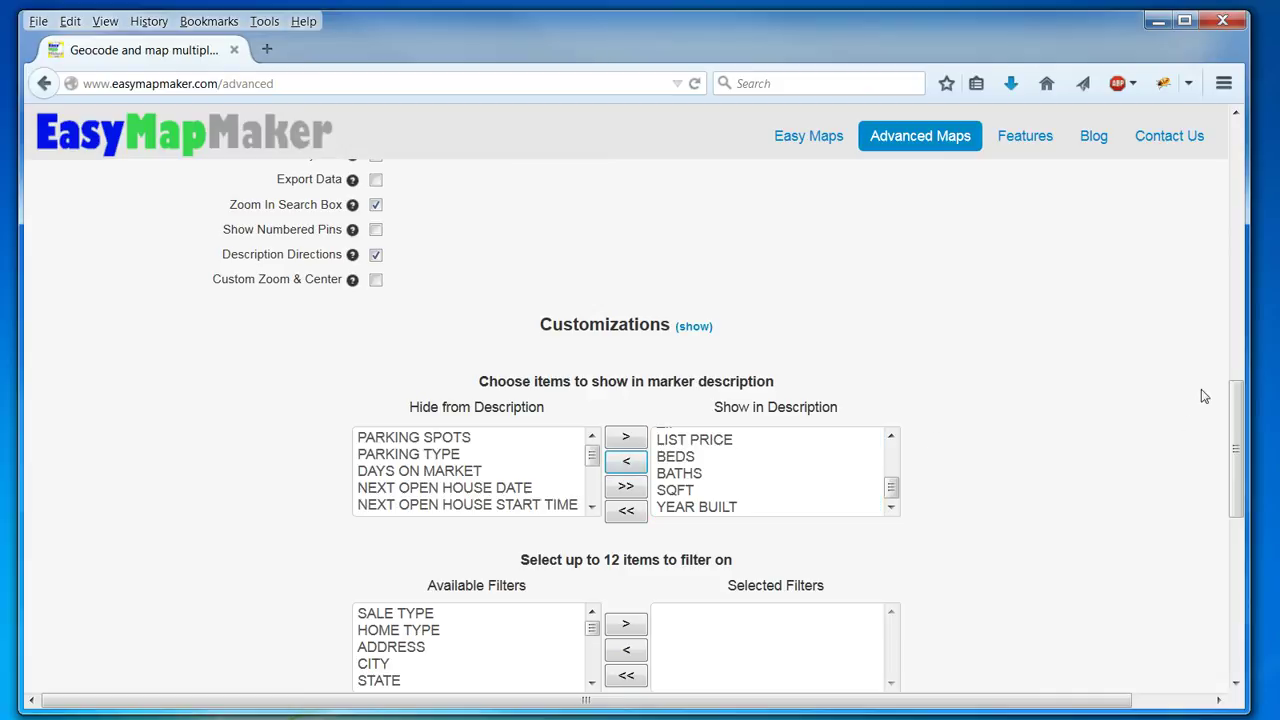
{"action": "mouse_move", "coordinate": [1238, 445]}
{"action": "left_mouse_down"}
{"action": "mouse_move", "coordinate": [1246, 270]}
{"action": "mouse_move", "coordinate": [1226, 296]}
{"action": "left_mouse_up"}
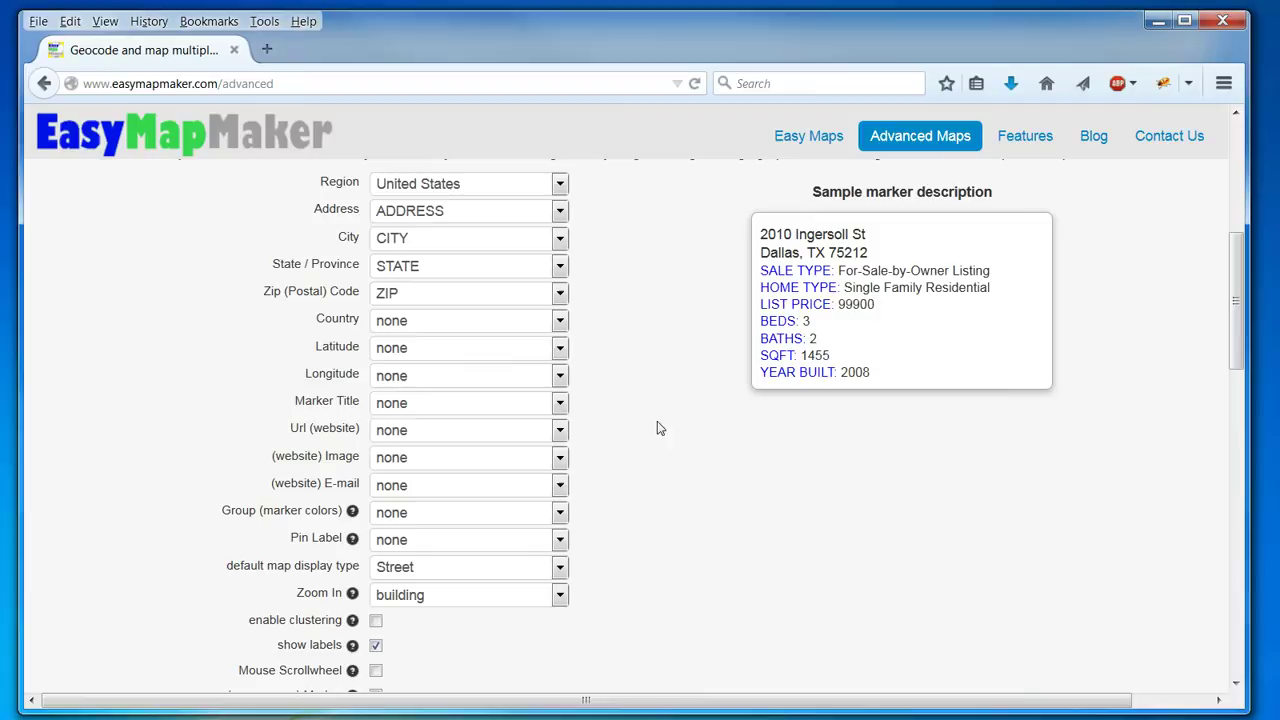
Group the marker colours by HOME TYPE.
{"action": "left_click", "coordinate": [558, 513]}
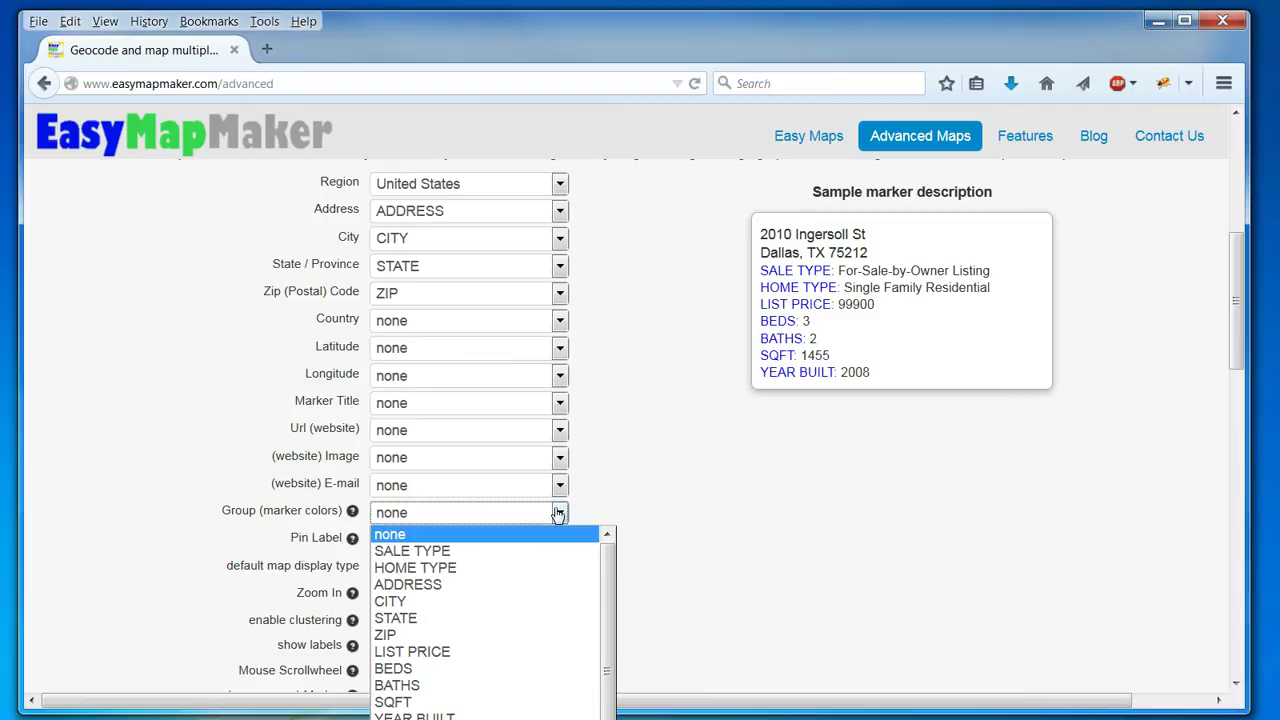
{"action": "left_click", "coordinate": [516, 572]}
{"action": "left_click_drag", "start_coordinate": [1236, 336], "coordinate": [1236, 478]}
Upload house.png as a custom marker pin.
{"action": "left_click", "coordinate": [694, 331]}
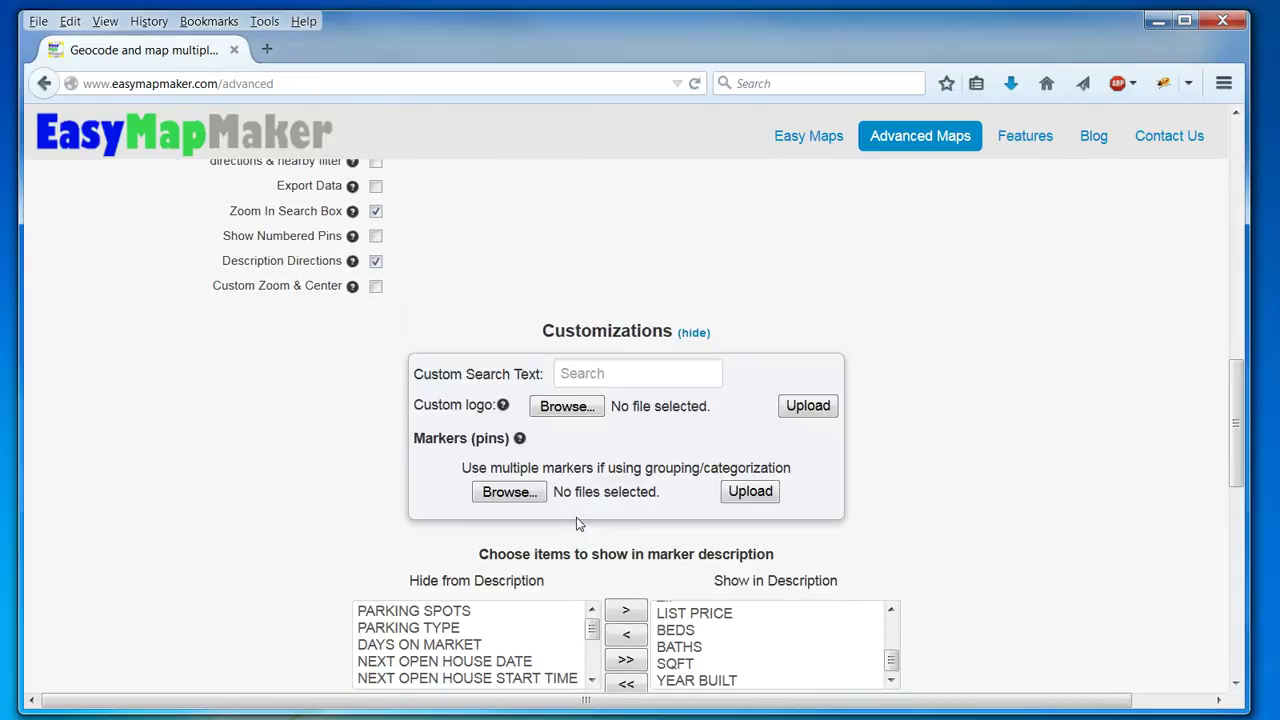
{"action": "left_click", "coordinate": [502, 496]}
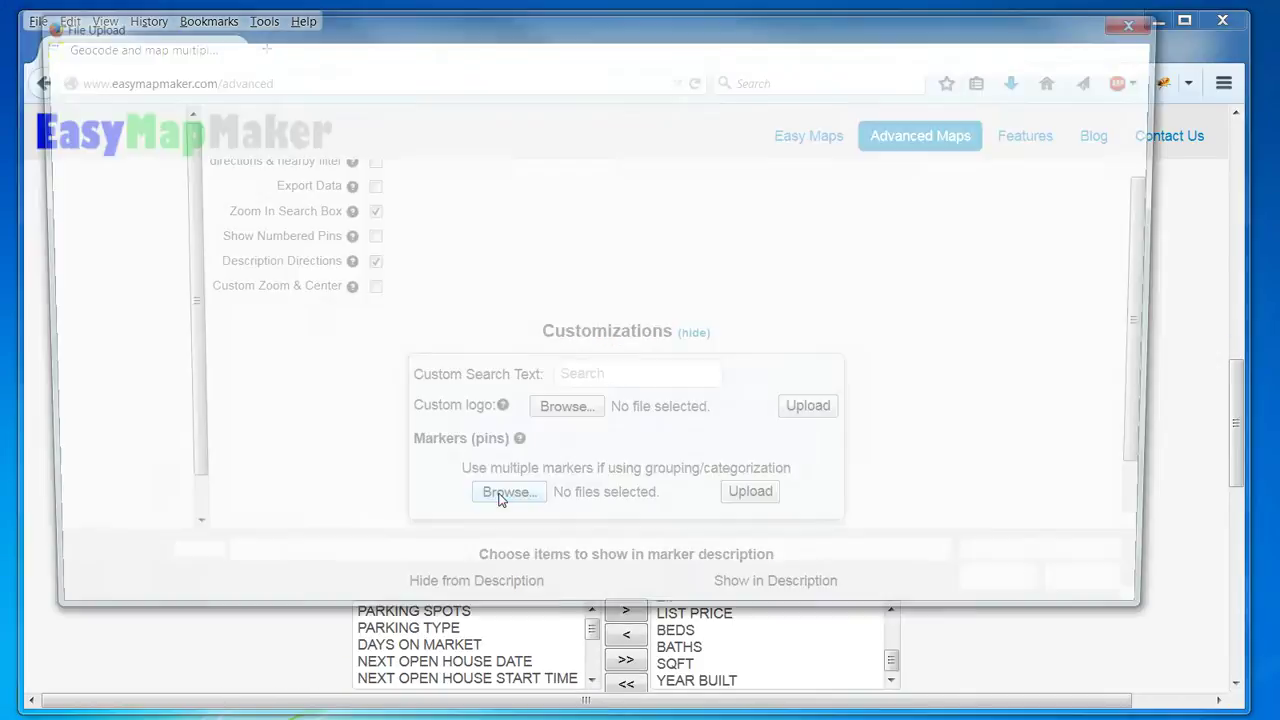
{"action": "type", "text": "house"}
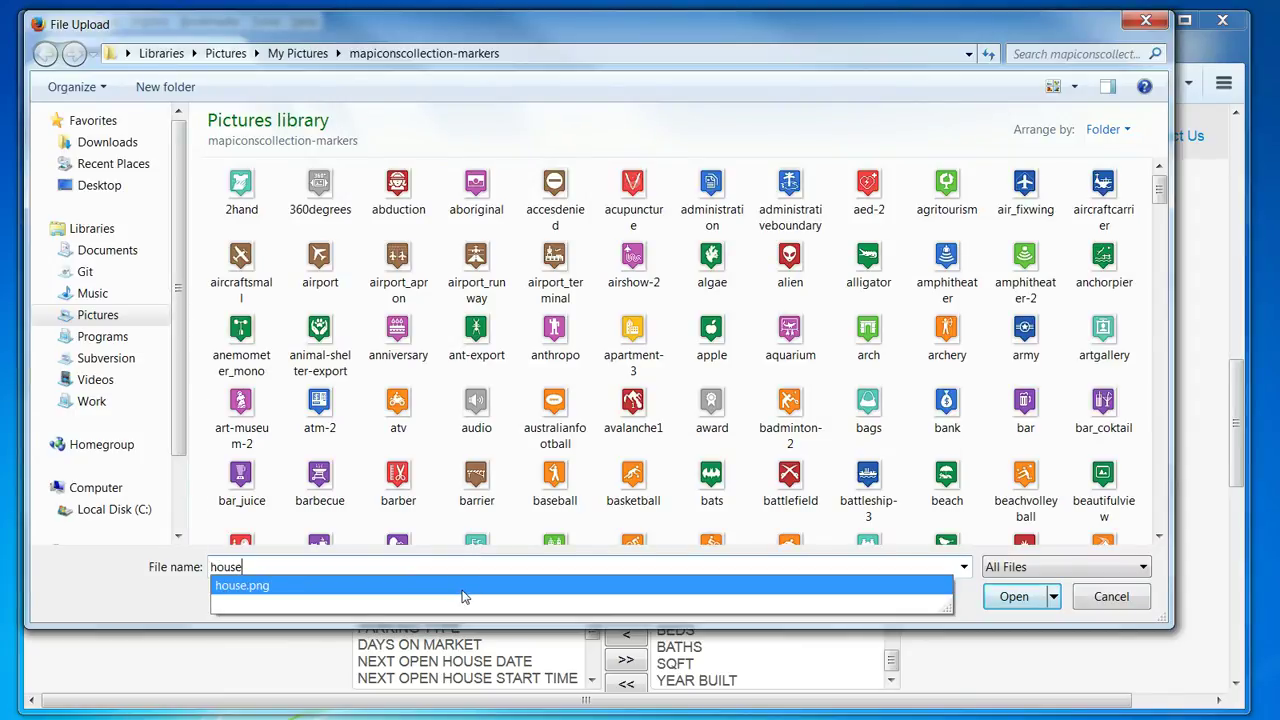
{"action": "left_click", "coordinate": [896, 598]}
{"action": "left_click", "coordinate": [1013, 603]}
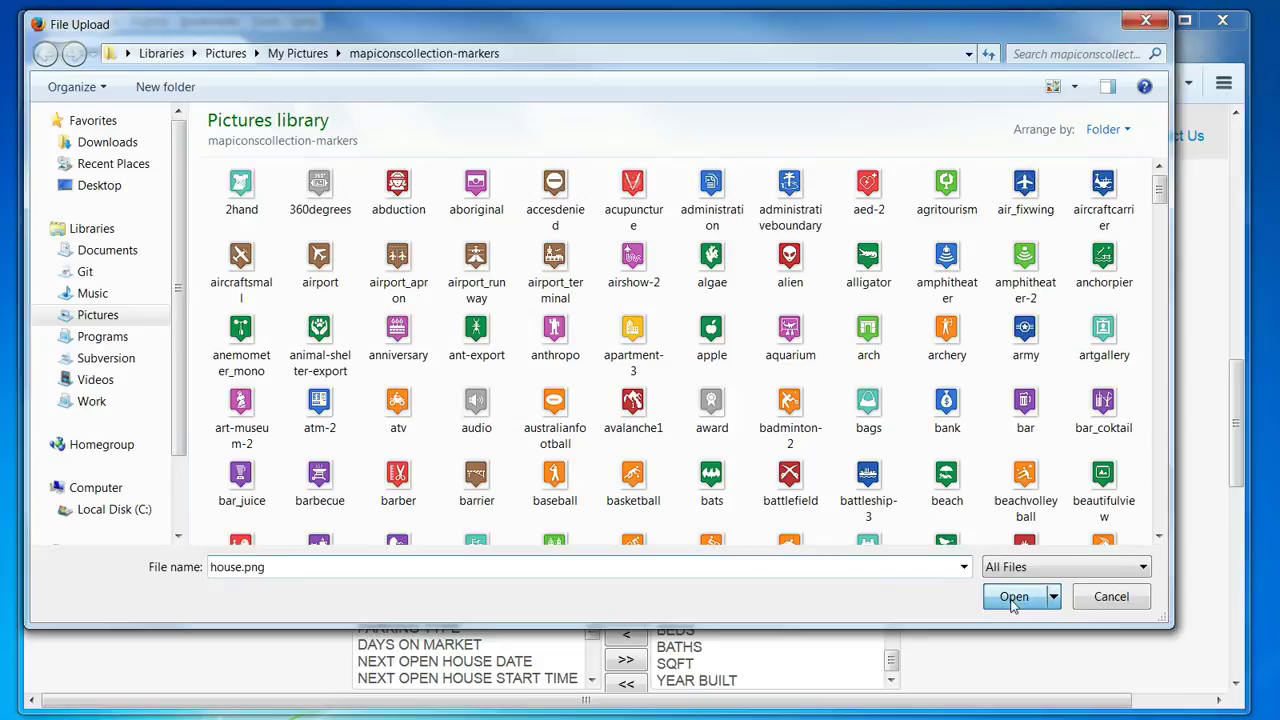
{"action": "left_click", "coordinate": [765, 493]}
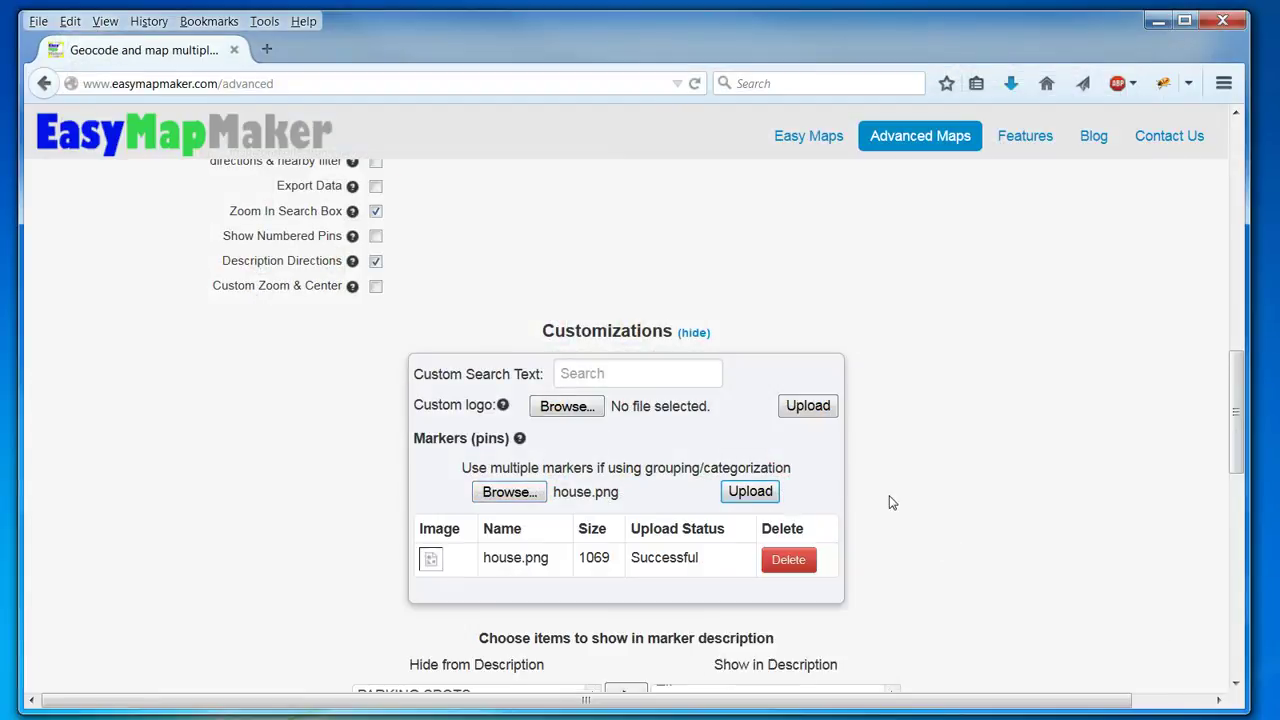
Upload condominium.png as a second custom marker pin.
{"action": "left_click", "coordinate": [503, 492]}
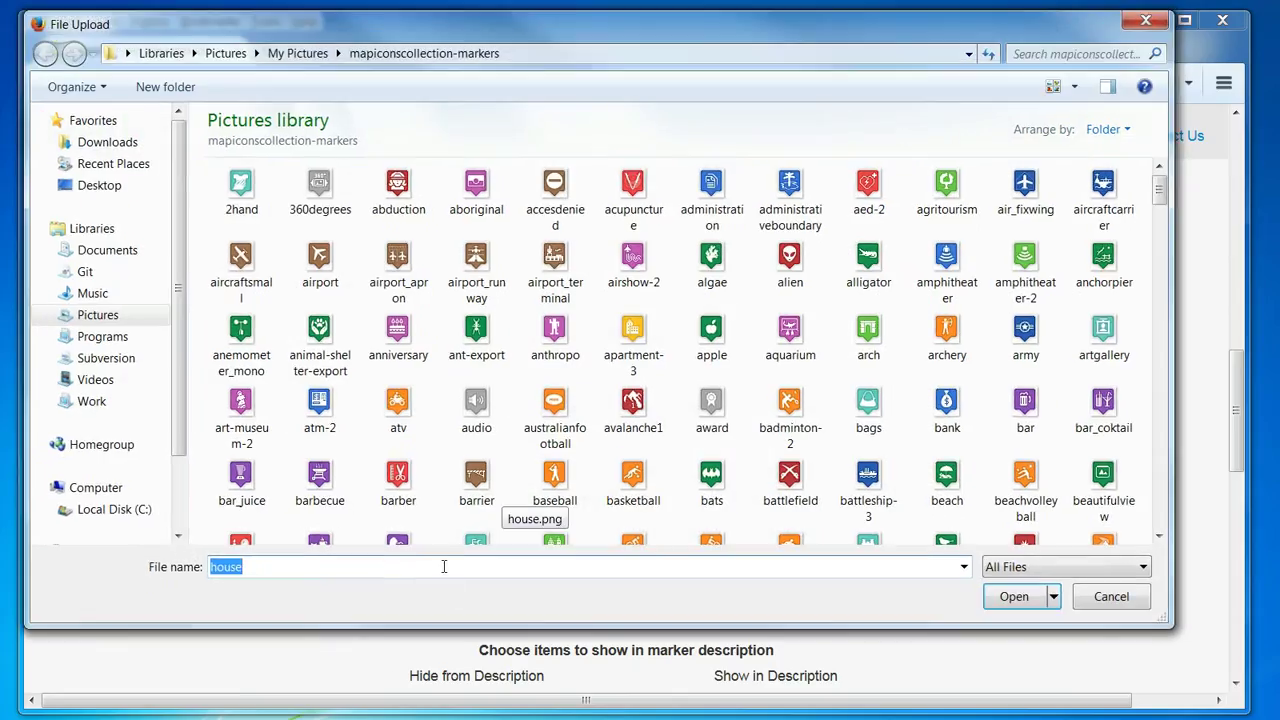
{"action": "type", "text": "hous"}
{"action": "key", "text": "BackSpace"}
{"action": "key", "text": "BackSpace"}
{"action": "key", "text": "BackSpace"}
{"action": "key", "text": "BackSpace"}
{"action": "type", "text": "cond"}
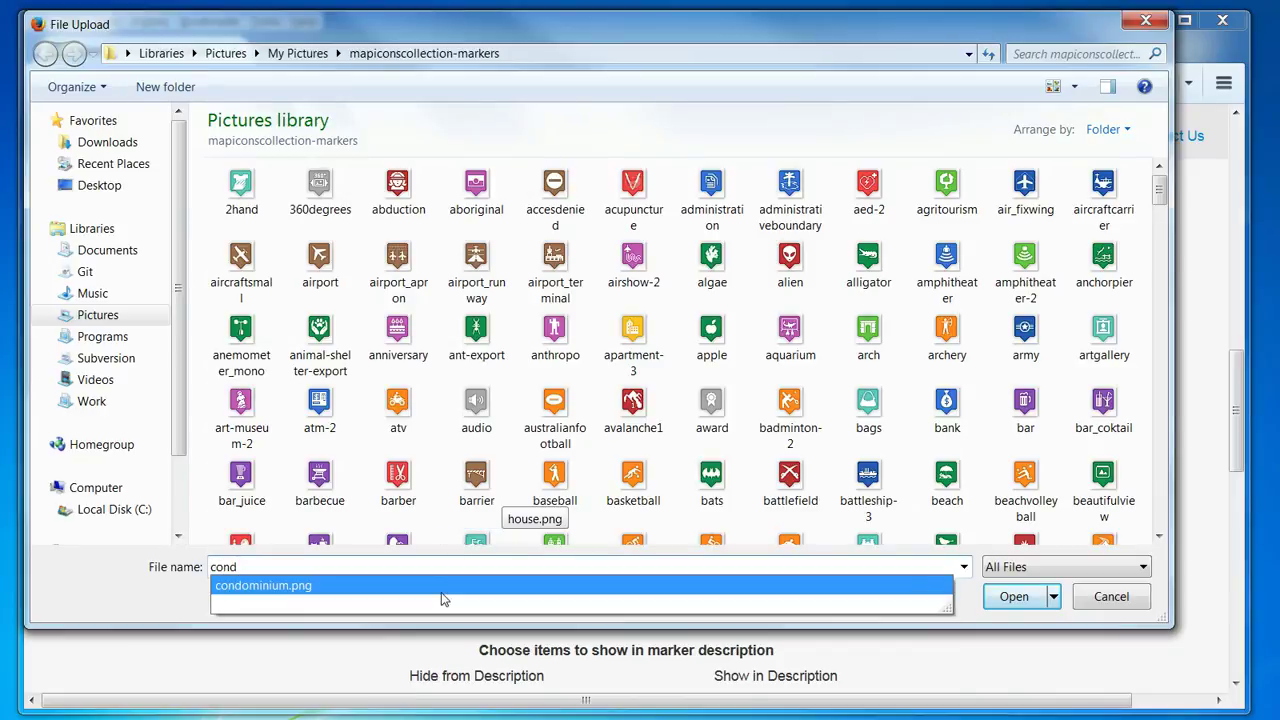
{"action": "left_click", "coordinate": [447, 586]}
{"action": "left_click", "coordinate": [1020, 603]}
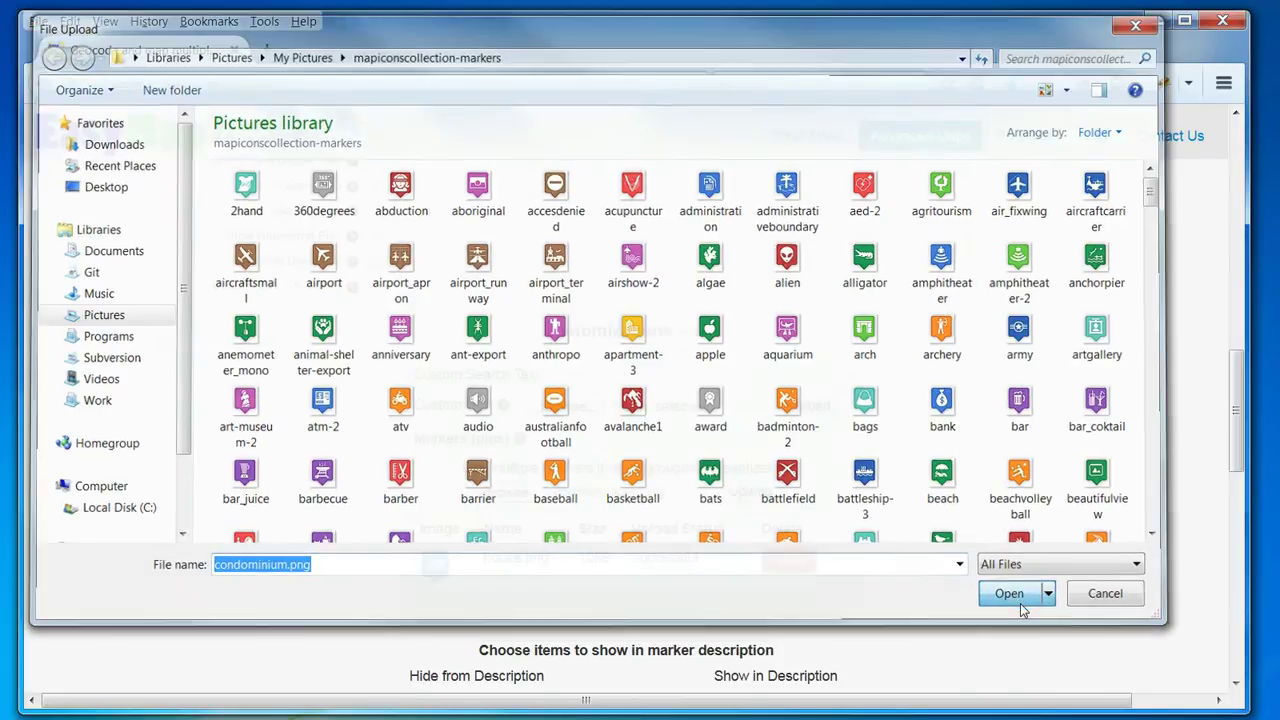
{"action": "left_click", "coordinate": [748, 491]}
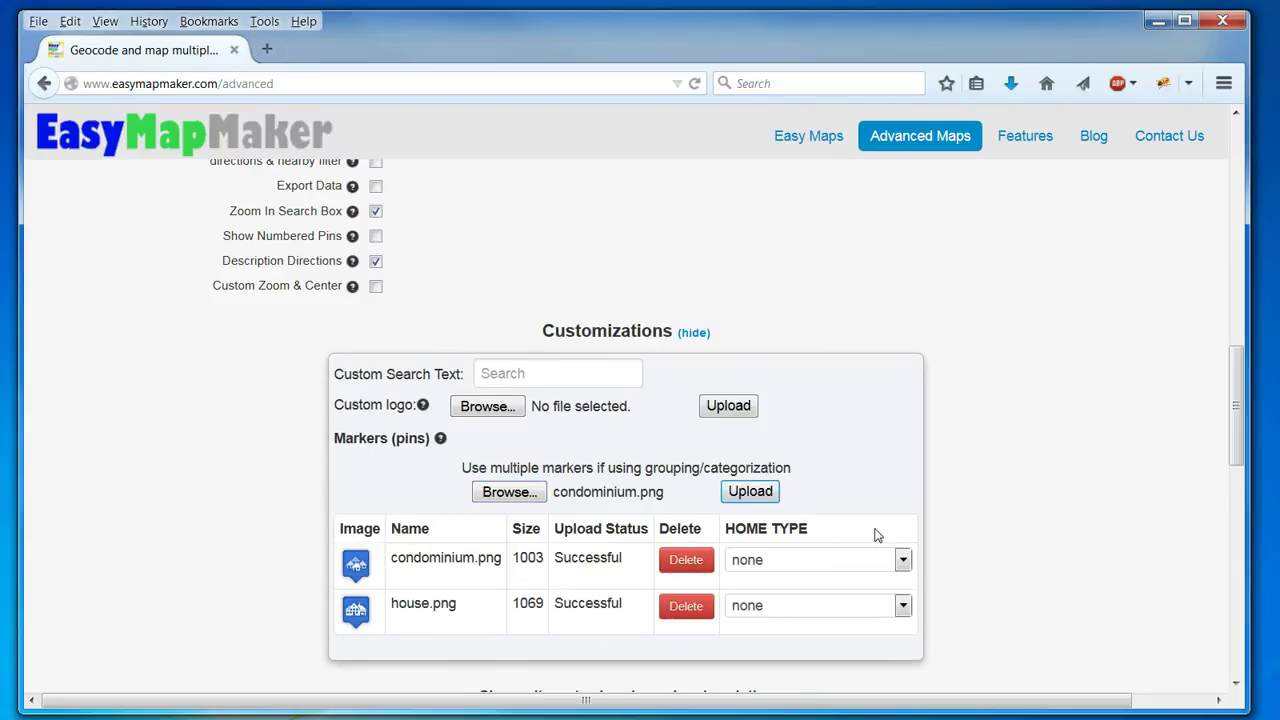
Assign Condo/Coop to the condominium pin and Single Family Residential to the house pin.
{"action": "left_click", "coordinate": [860, 558]}
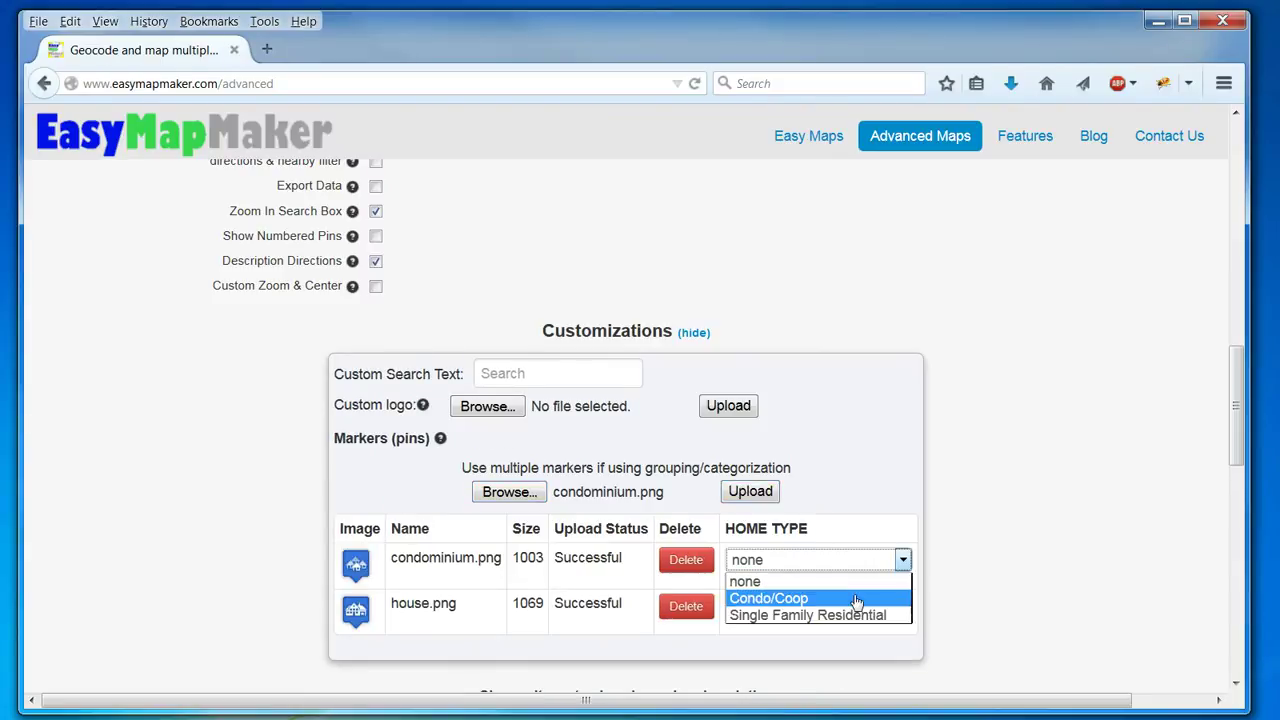
{"action": "left_click", "coordinate": [857, 598]}
{"action": "left_click", "coordinate": [851, 608]}
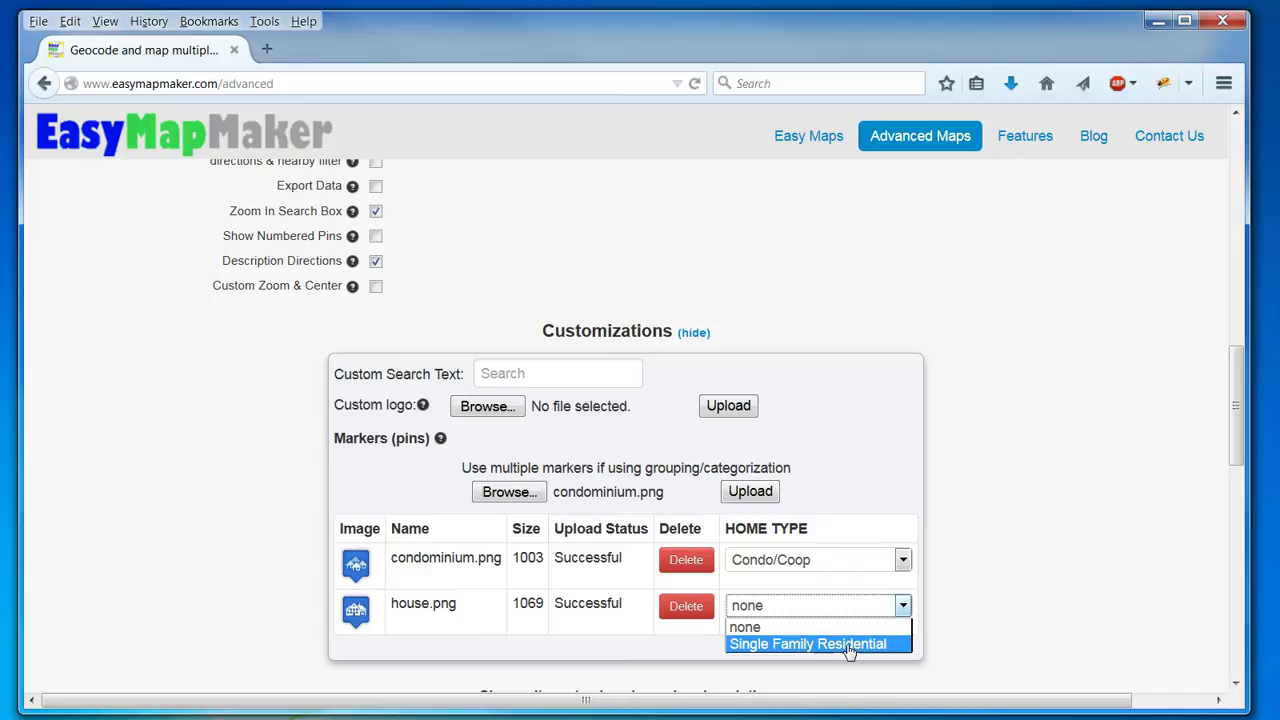
{"action": "left_click", "coordinate": [845, 644]}
{"action": "left_click", "coordinate": [1030, 449]}
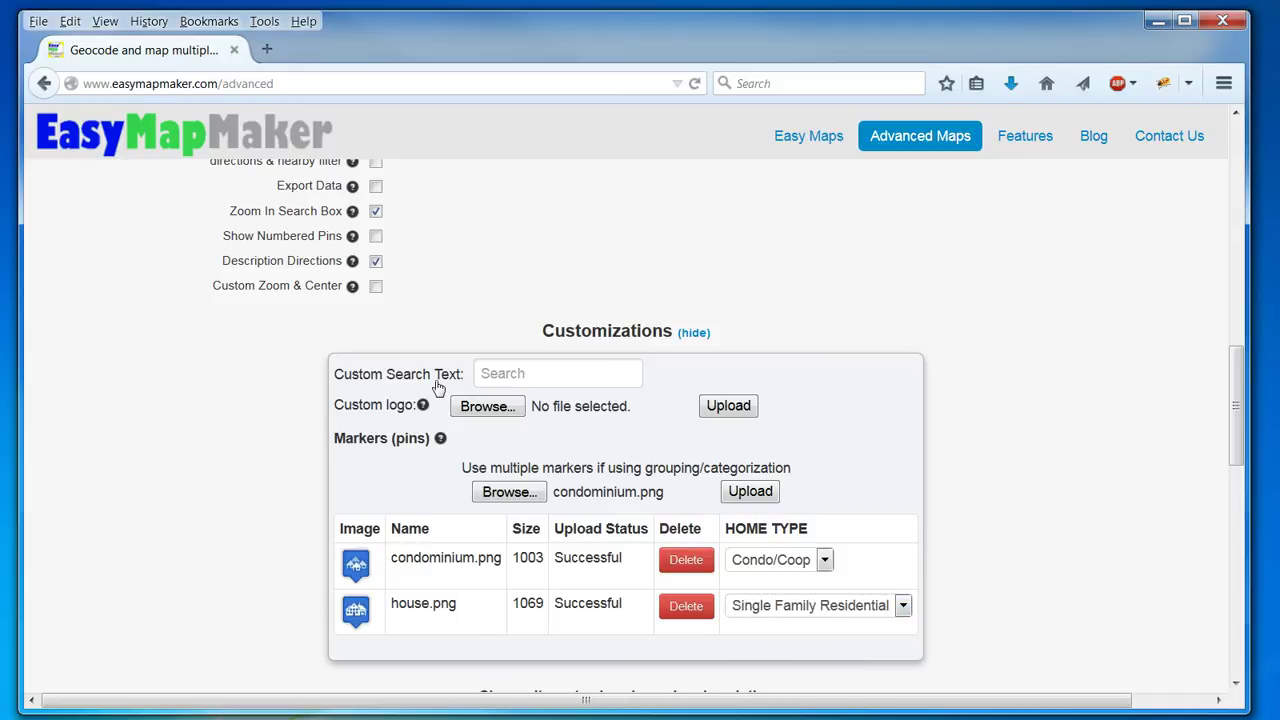
Pick 2hand.png and upload it as the custom logo.
{"action": "left_click", "coordinate": [482, 408]}
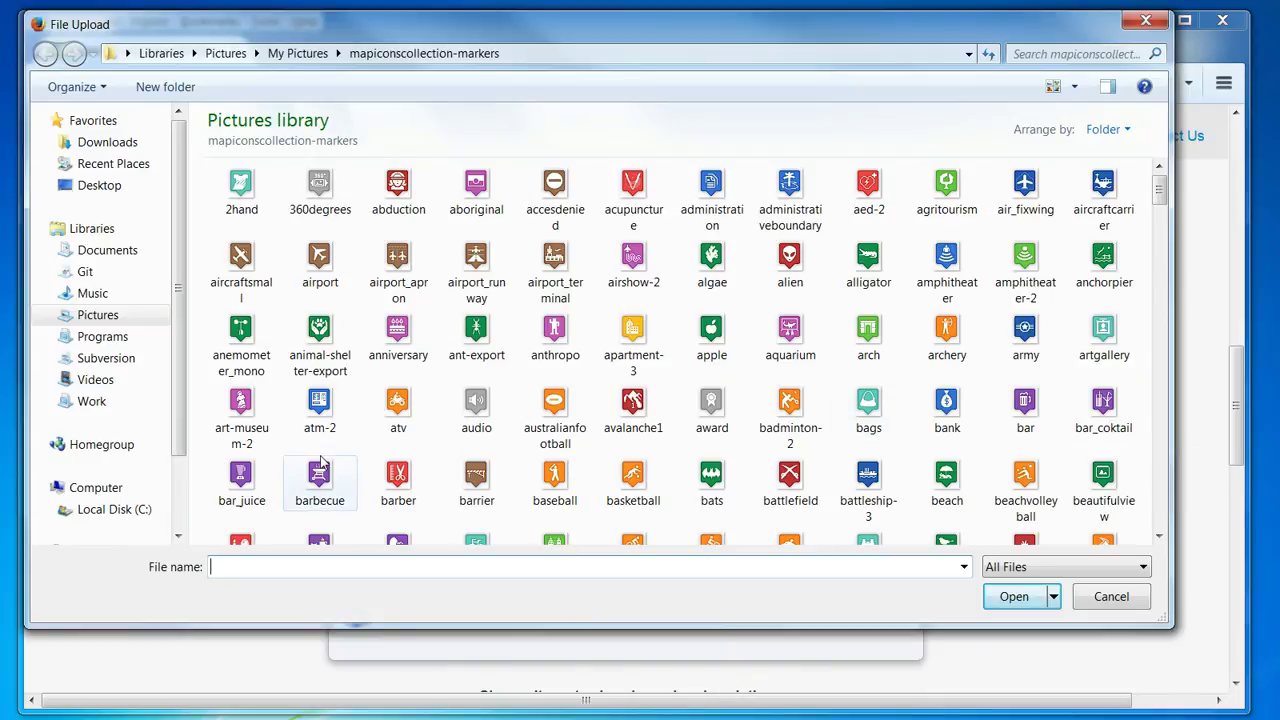
{"action": "left_click", "coordinate": [241, 188]}
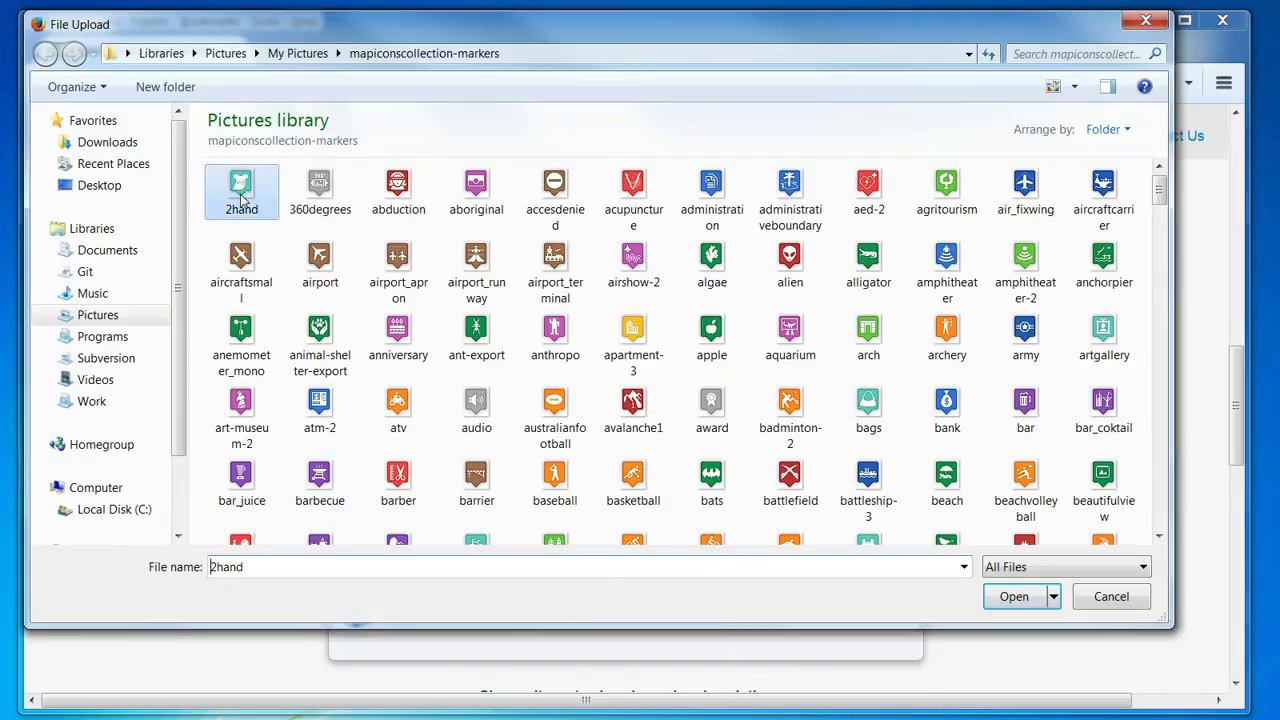
{"action": "left_click", "coordinate": [1006, 603]}
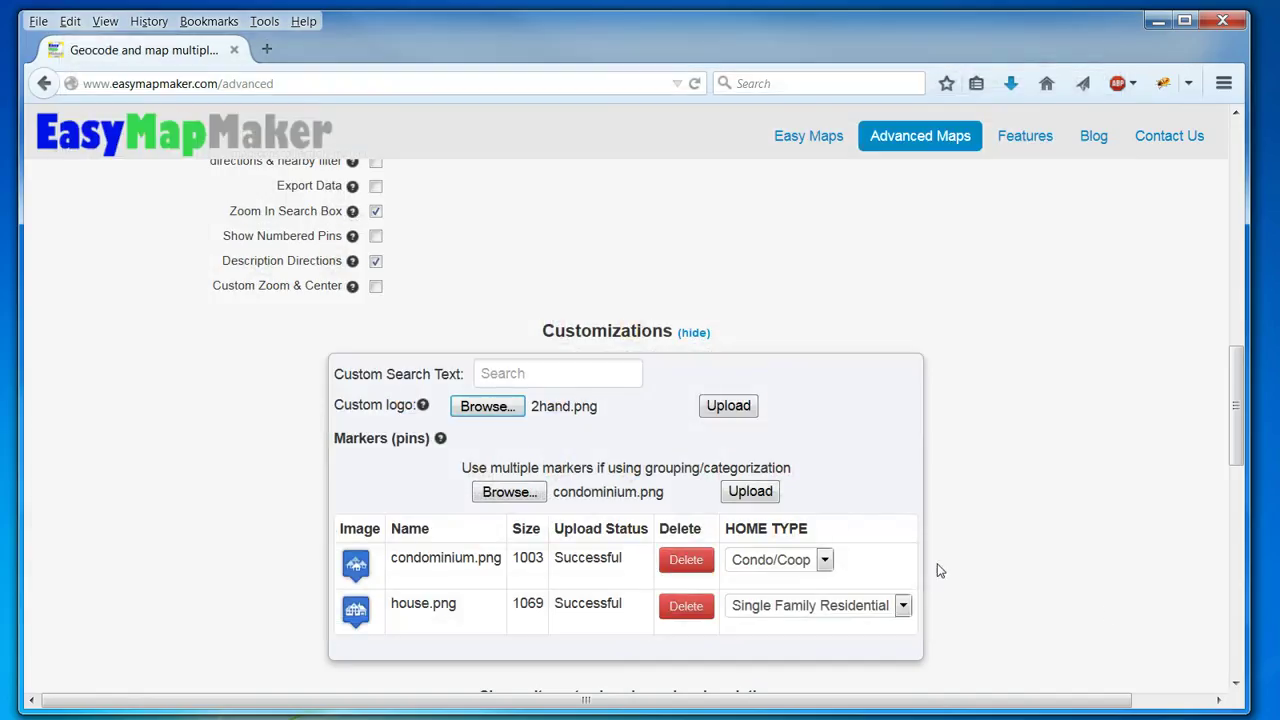
{"action": "left_click", "coordinate": [732, 408]}
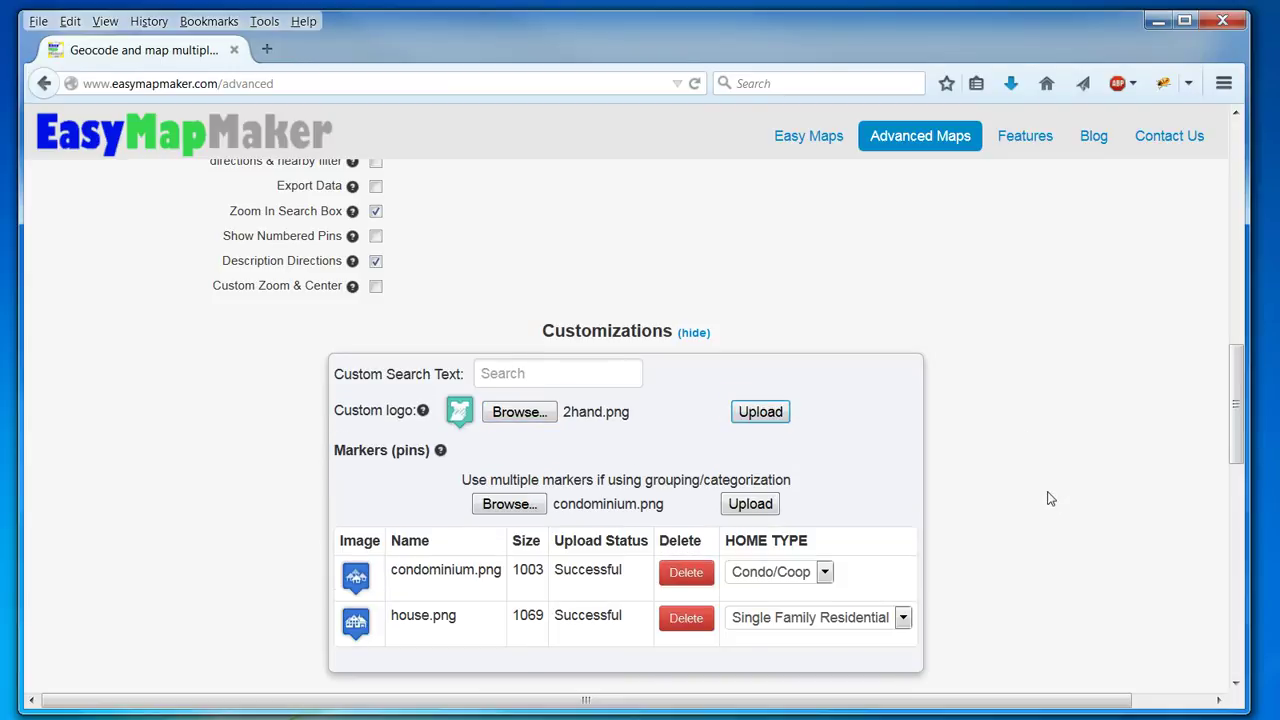
{"action": "scroll", "coordinate": [1049, 505], "scroll_direction": "up", "scroll_amount": 5}
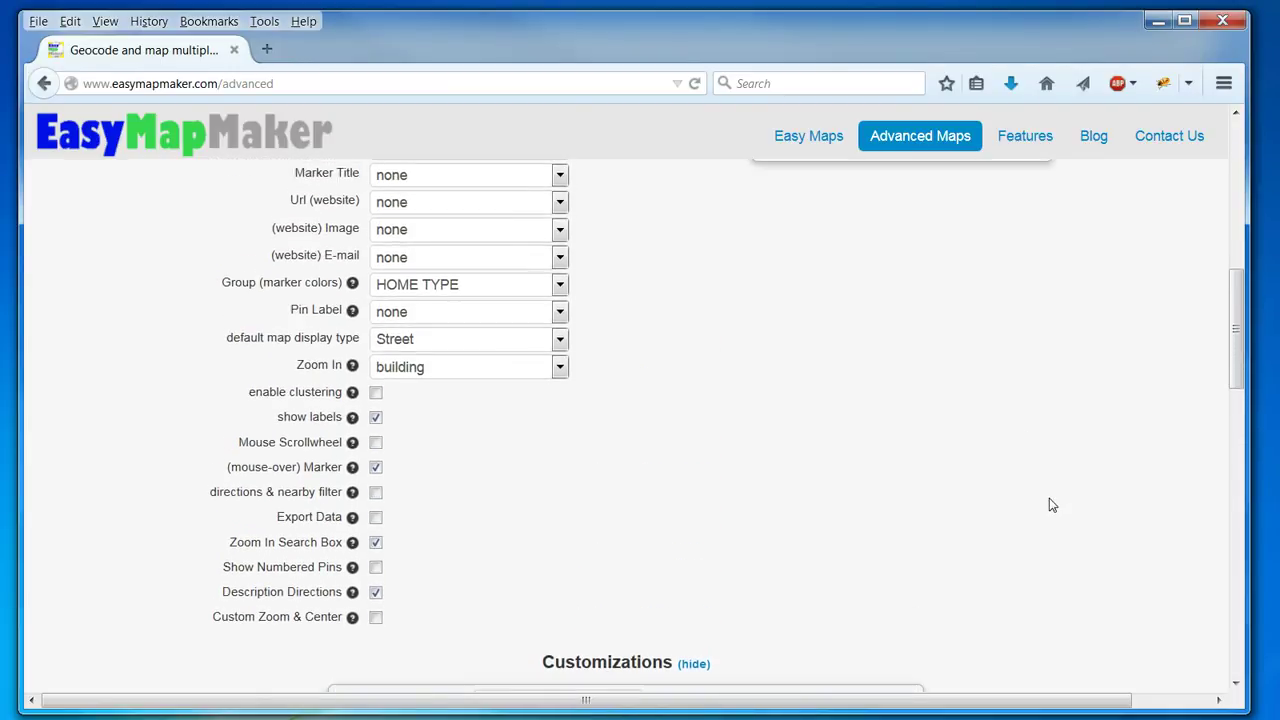
Keep pin labels at none and tick Mouse Scrollwheel, directions & nearby filter, and Export Data.
{"action": "scroll", "coordinate": [1049, 505], "scroll_direction": "up", "scroll_amount": 1}
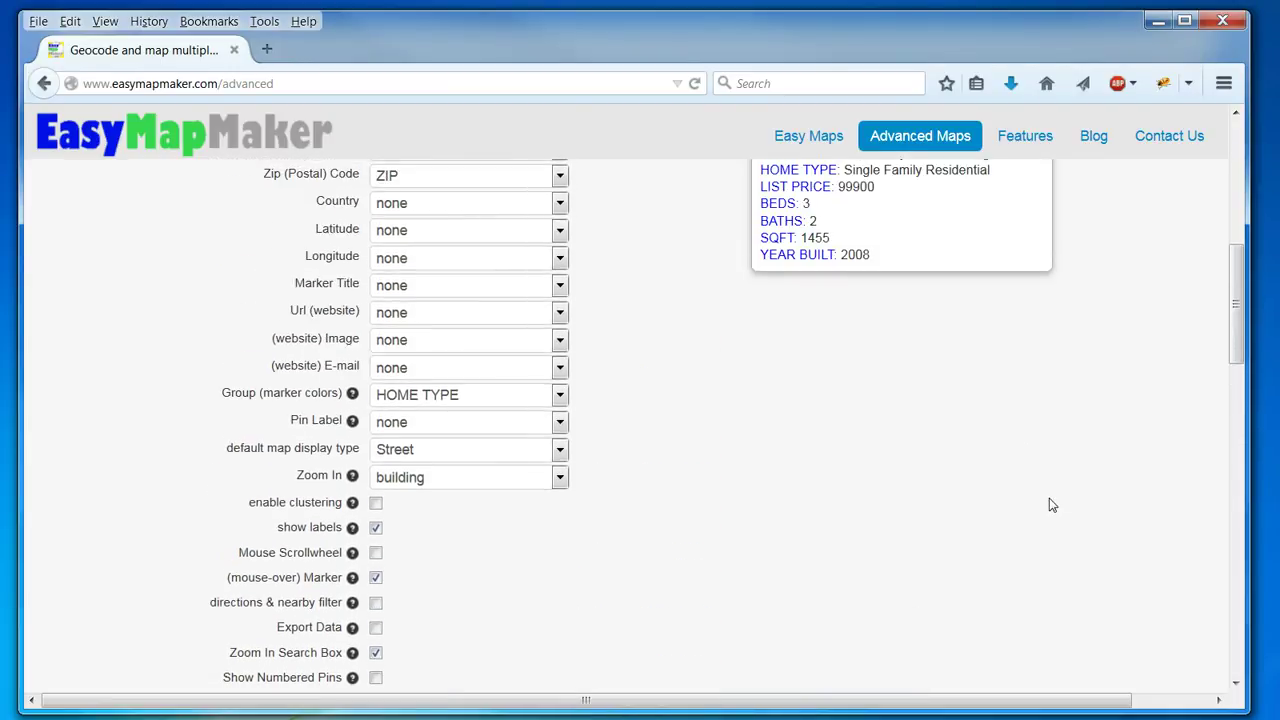
{"action": "left_click", "coordinate": [477, 434]}
{"action": "left_click", "coordinate": [477, 434]}
{"action": "scroll", "coordinate": [700, 503], "scroll_direction": "down", "scroll_amount": 3}
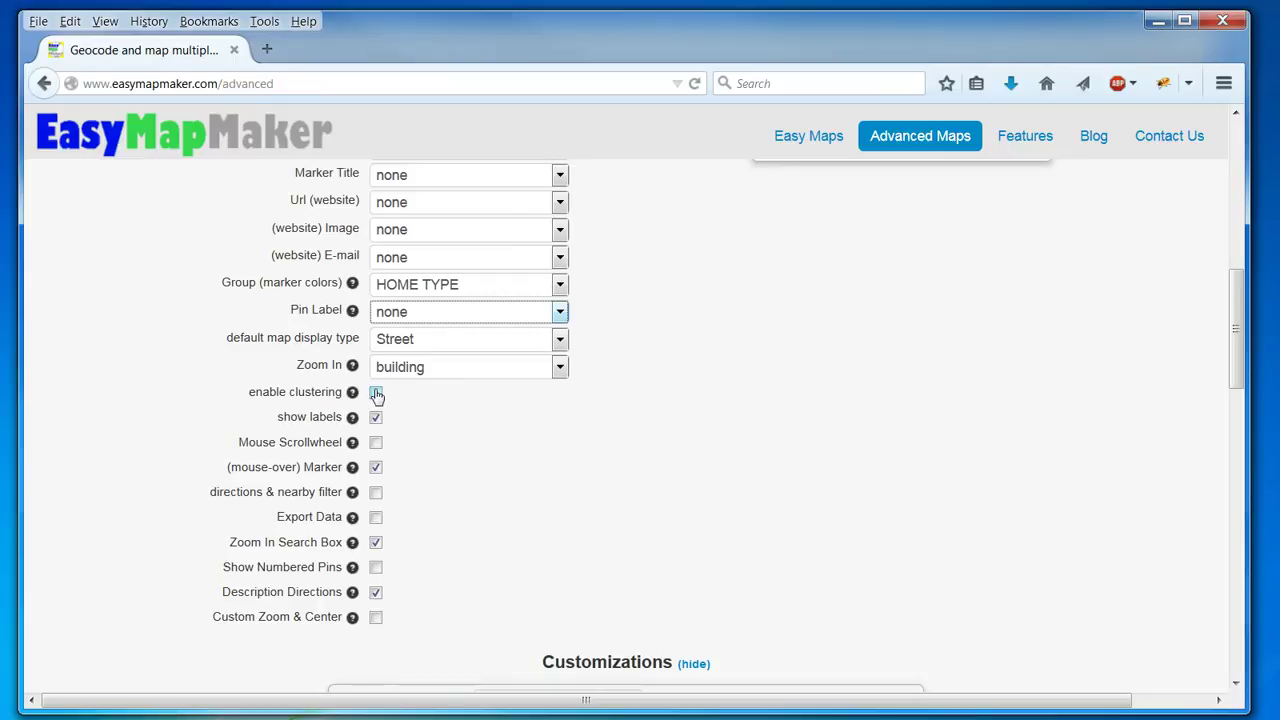
{"action": "left_click", "coordinate": [376, 442]}
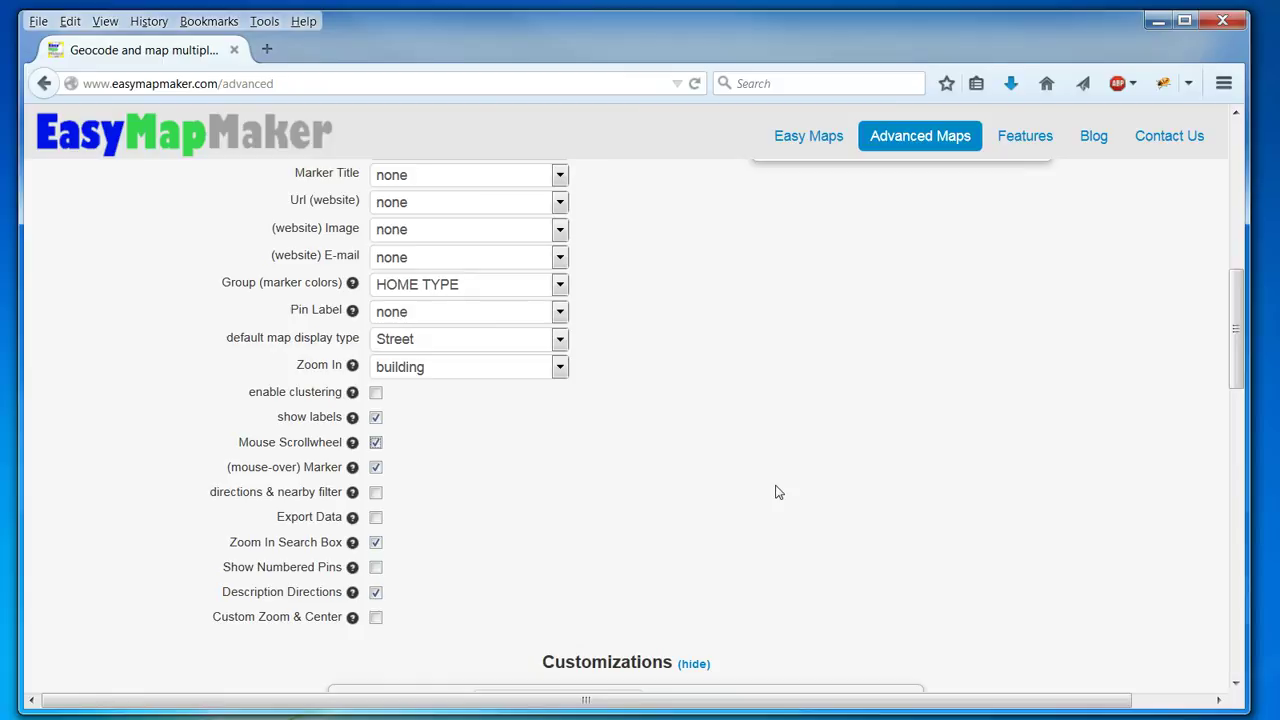
{"action": "scroll", "coordinate": [778, 492], "scroll_direction": "down", "scroll_amount": 3}
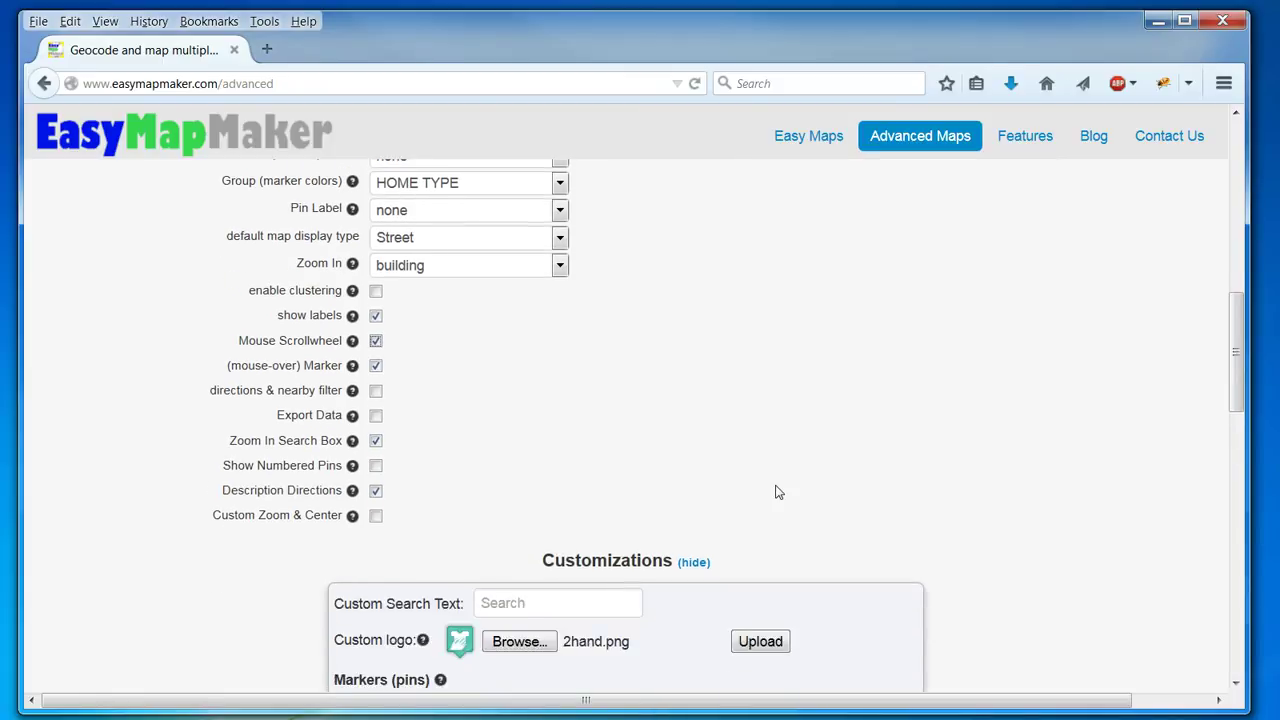
{"action": "left_click", "coordinate": [377, 388]}
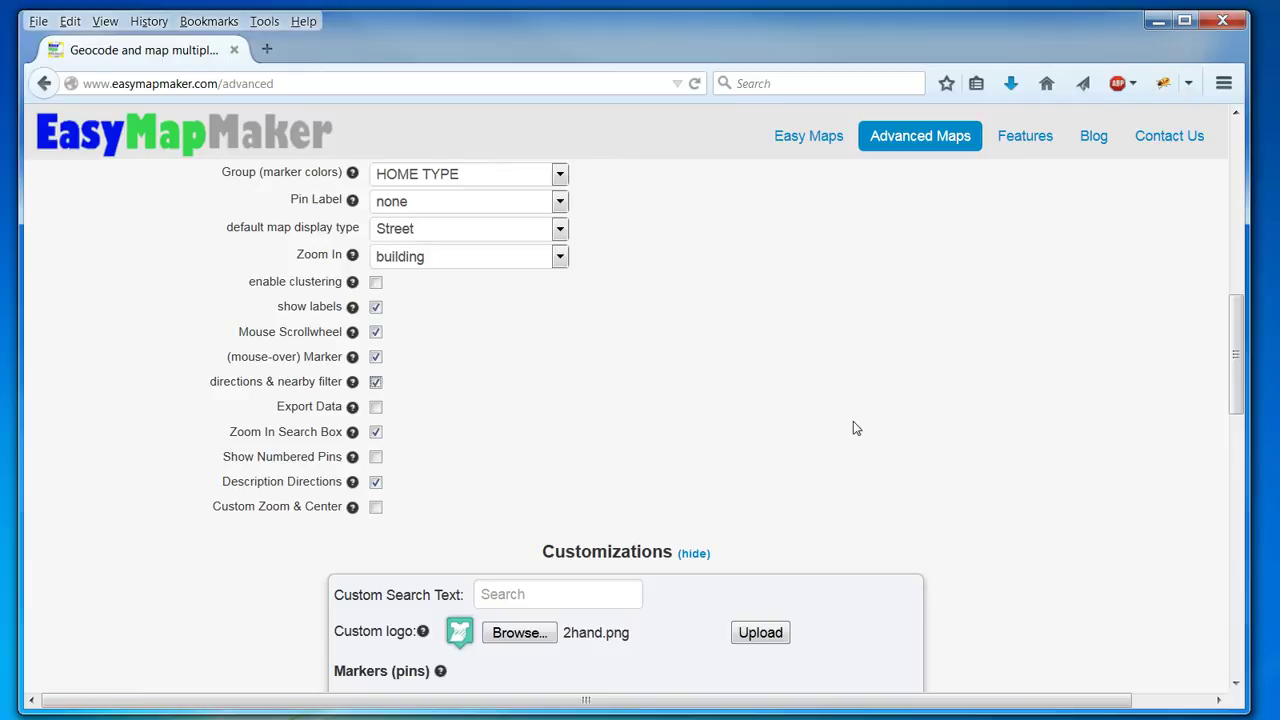
{"action": "scroll", "coordinate": [853, 421], "scroll_direction": "down", "scroll_amount": 3}
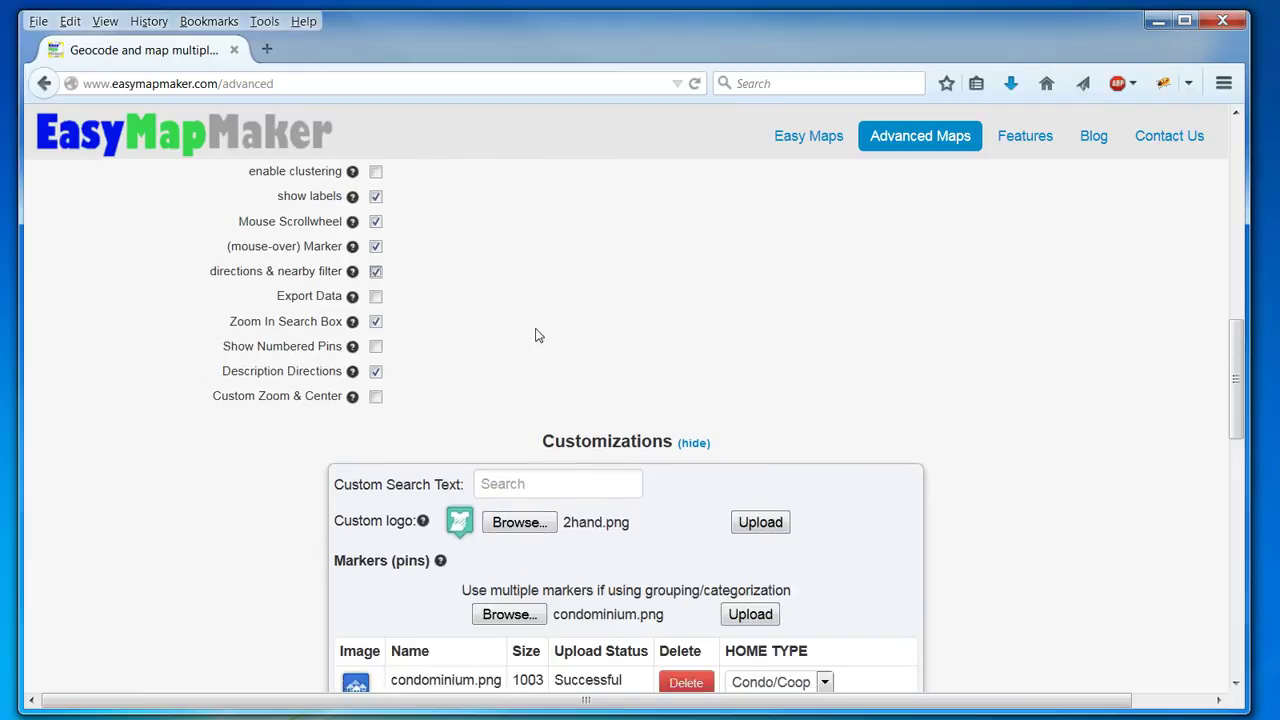
{"action": "left_click", "coordinate": [377, 298]}
{"action": "scroll", "coordinate": [957, 371], "scroll_direction": "down", "scroll_amount": 10}
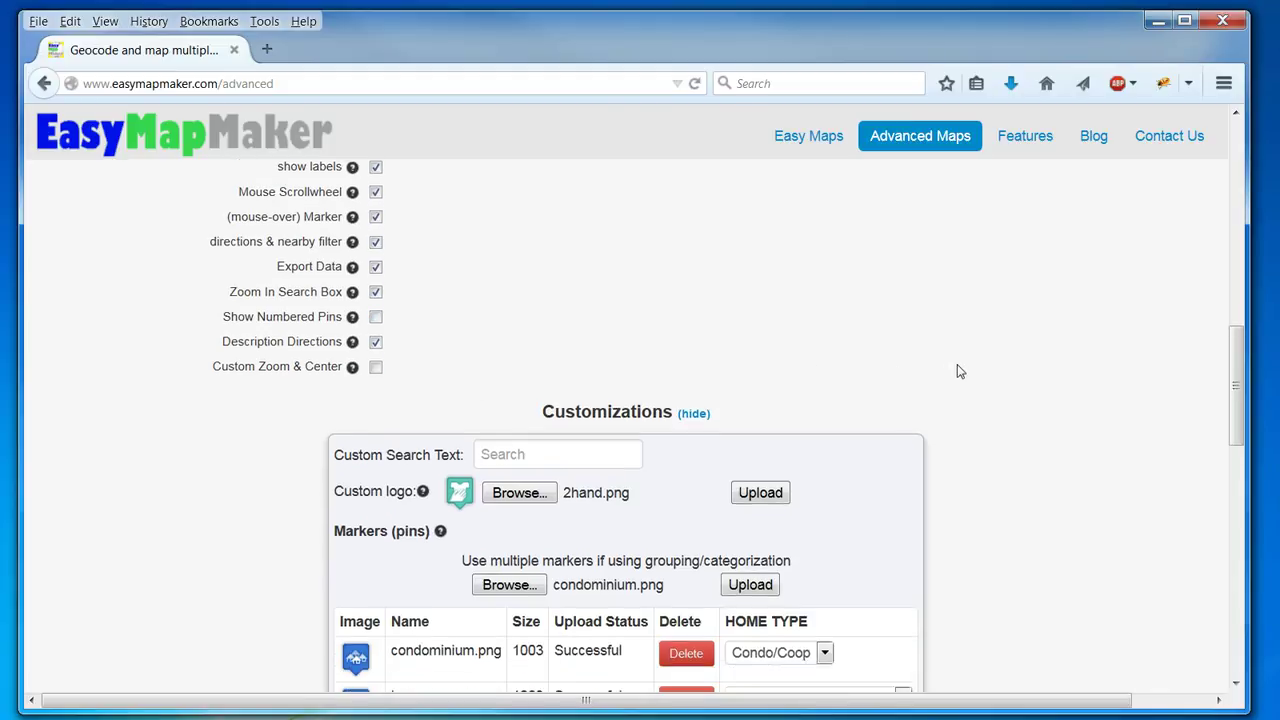
{"action": "scroll", "coordinate": [957, 371], "scroll_direction": "down", "scroll_amount": 2}
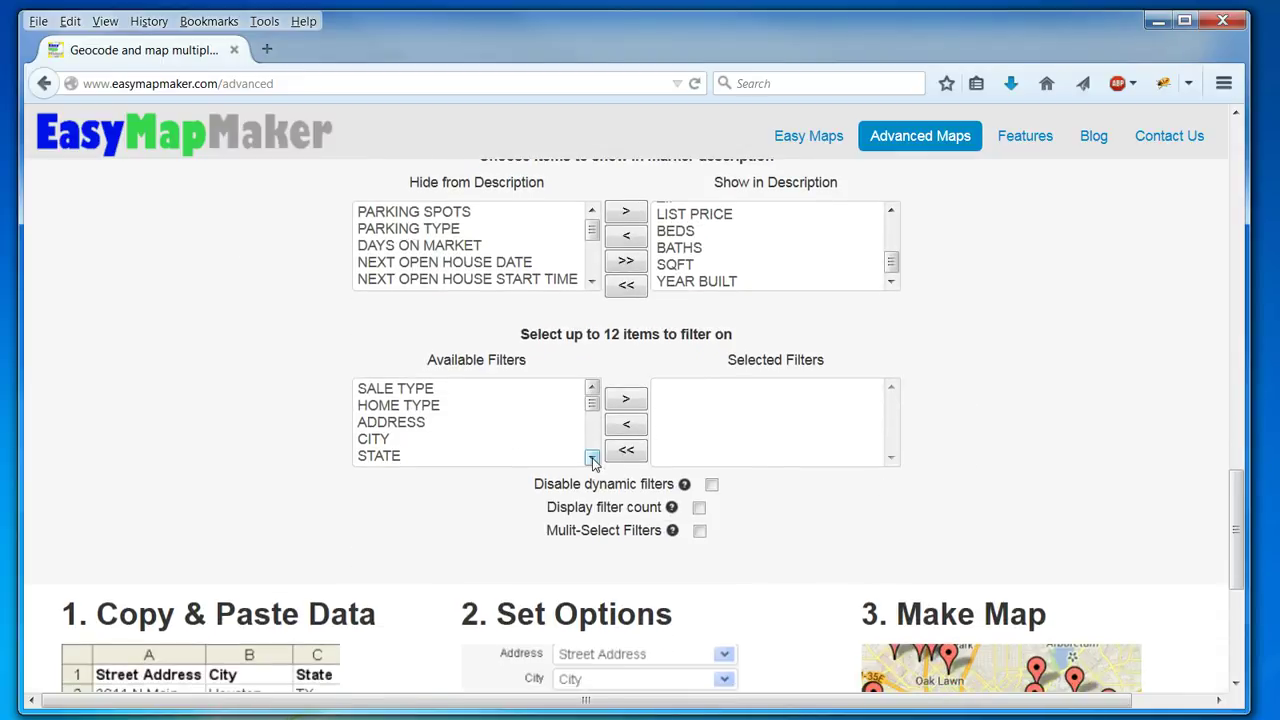
Move BEDS and BATHS from Available Filters into the selected filters.
{"action": "scroll", "coordinate": [593, 460], "scroll_direction": "down", "scroll_amount": 2}
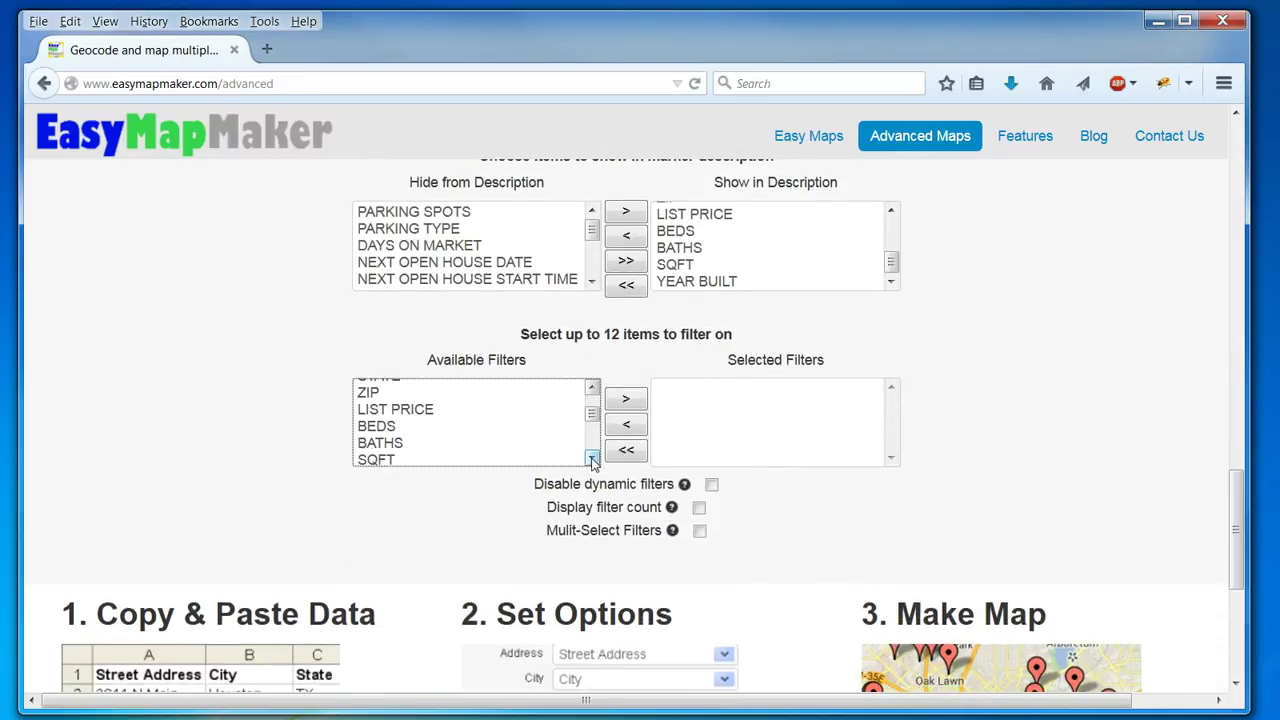
{"action": "left_click", "coordinate": [419, 430]}
{"action": "left_click", "coordinate": [420, 444], "text": "ctrl"}
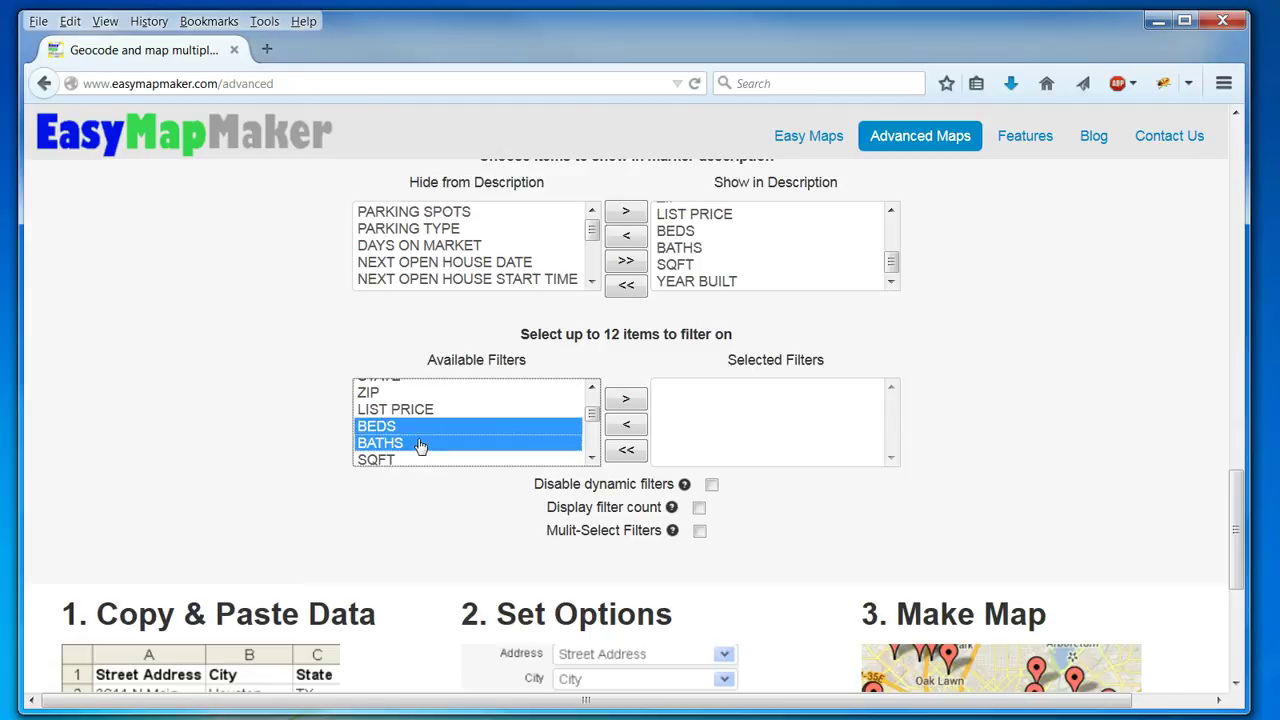
{"action": "left_click", "coordinate": [625, 403]}
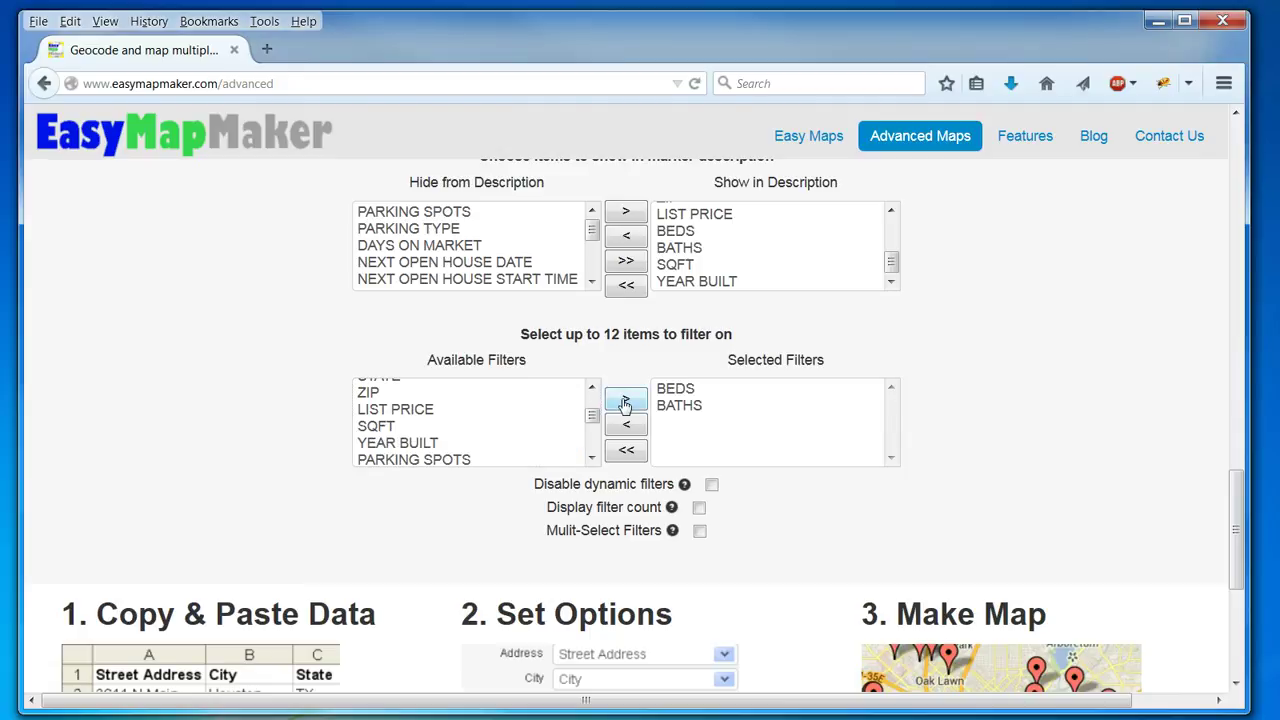
Enable Multi-Select Filters and Display filter count.
{"action": "left_click", "coordinate": [592, 458]}
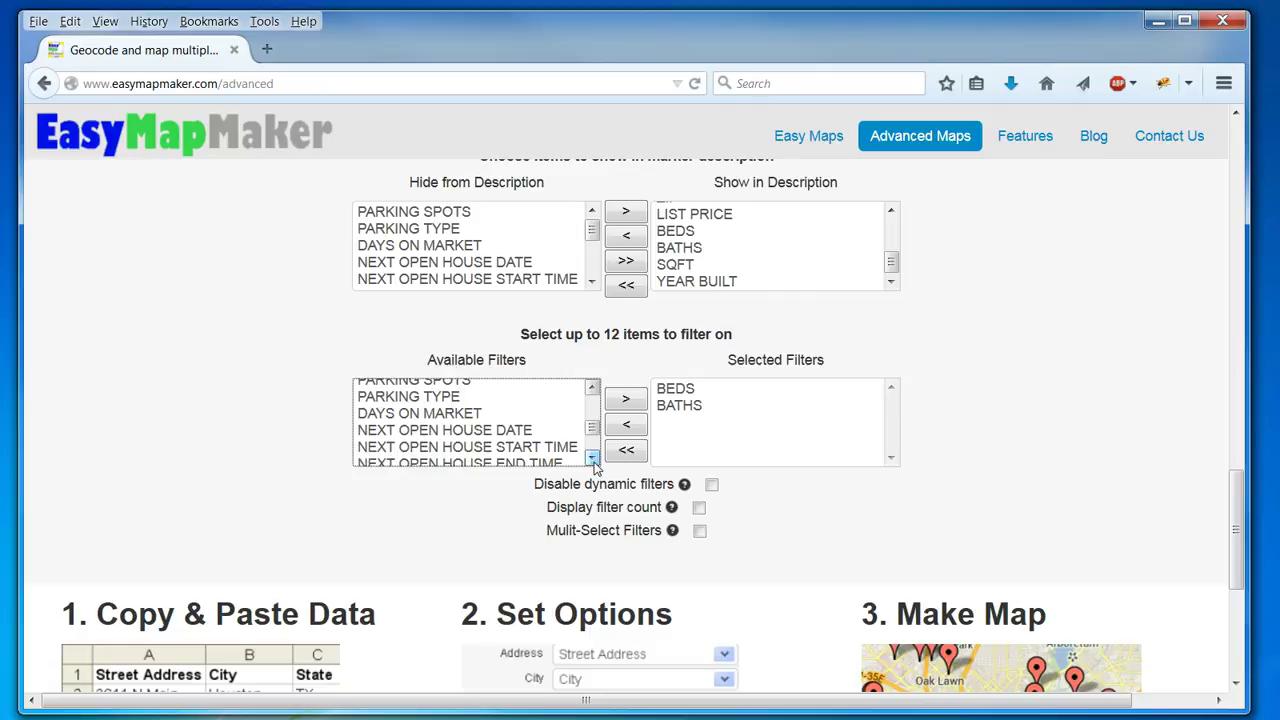
{"action": "left_click", "coordinate": [592, 389]}
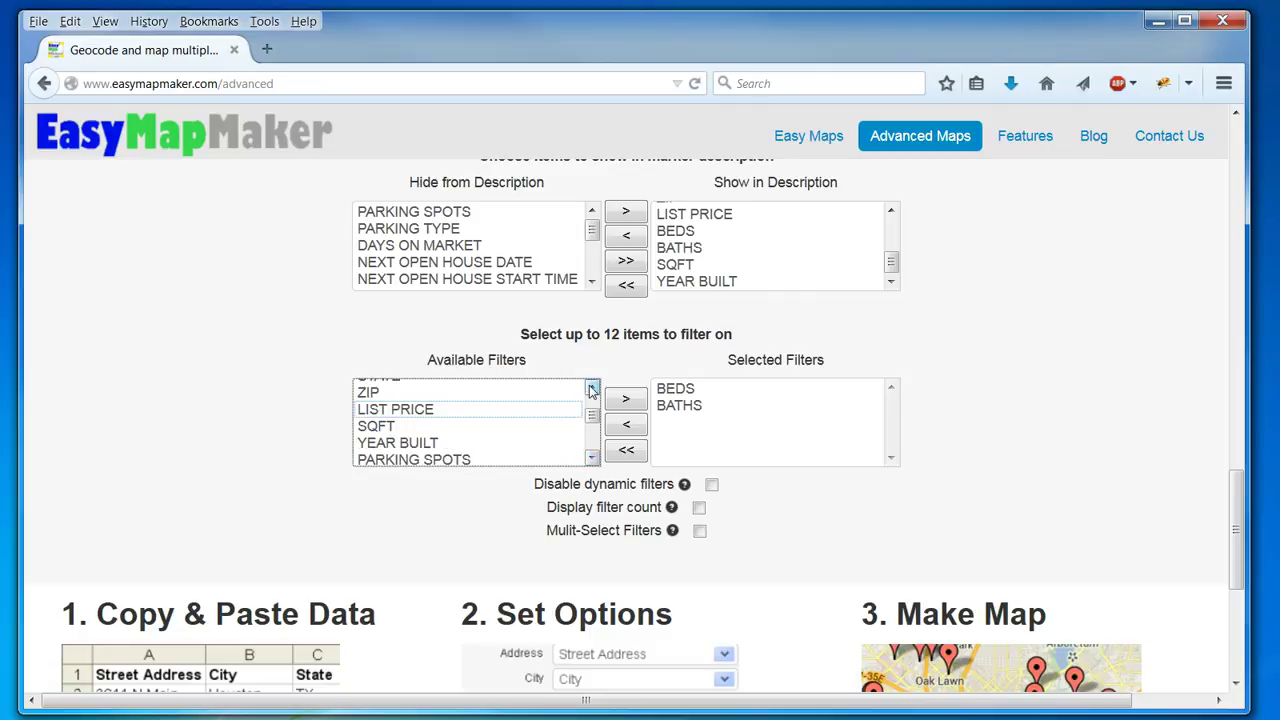
{"action": "left_click", "coordinate": [1025, 478]}
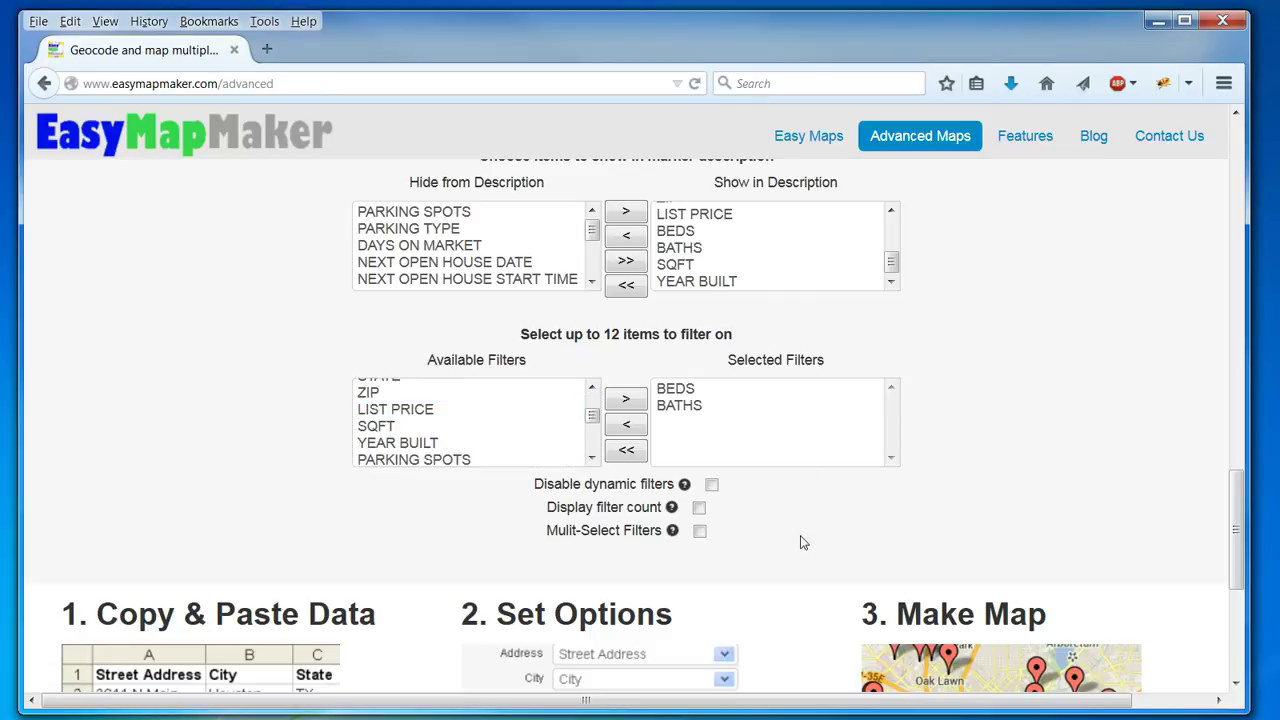
{"action": "left_click", "coordinate": [698, 533]}
{"action": "left_click", "coordinate": [699, 510]}
Build the Dallas map with Make Map, showing home-type pins and a HOME TYPE legend.
{"action": "scroll", "coordinate": [1119, 506], "scroll_direction": "up", "scroll_amount": 15}
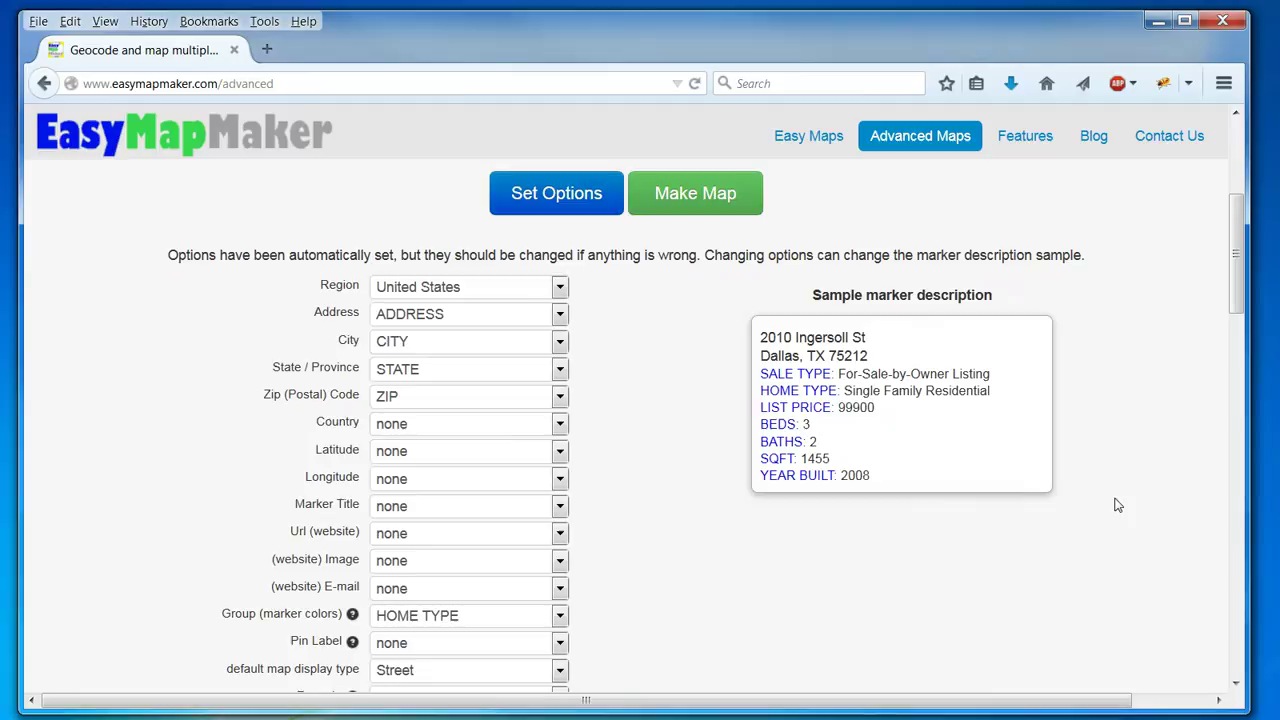
{"action": "left_click", "coordinate": [737, 204]}
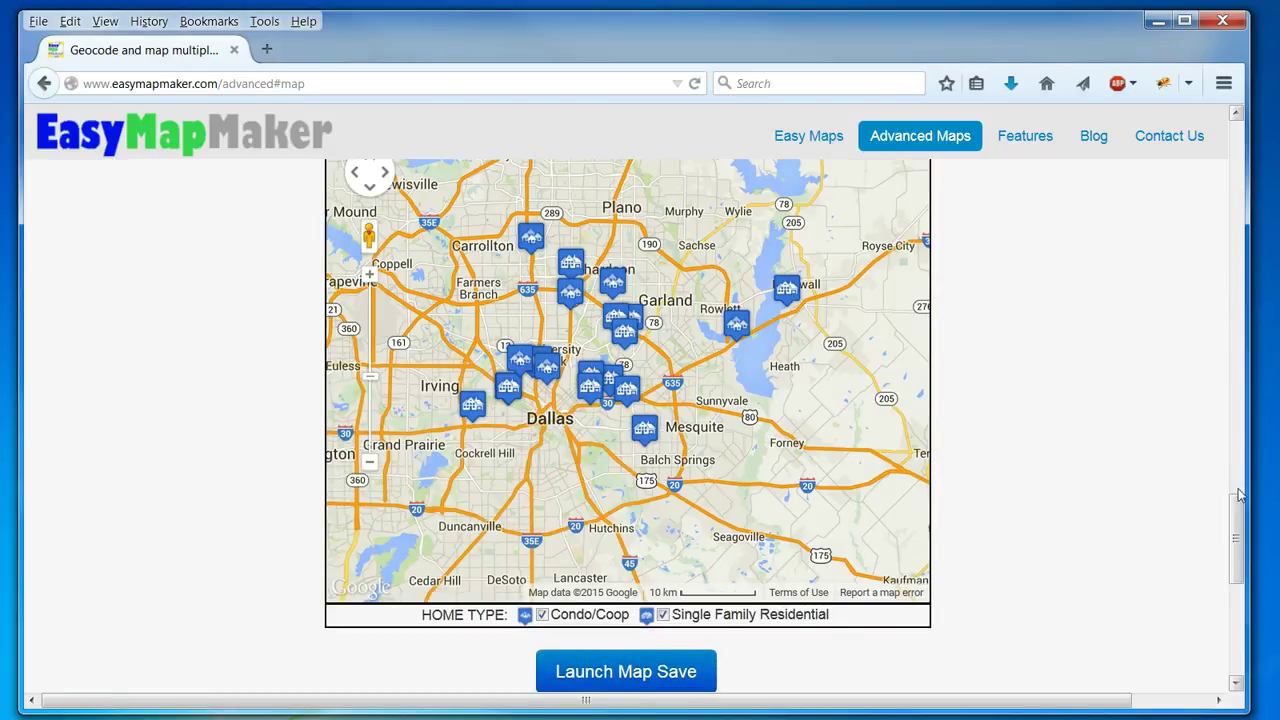
Filter the map to 3- and 4-bed listings, leaving BATHS at None selected.
{"action": "left_click_drag", "start_coordinate": [1238, 525], "coordinate": [1237, 503]}
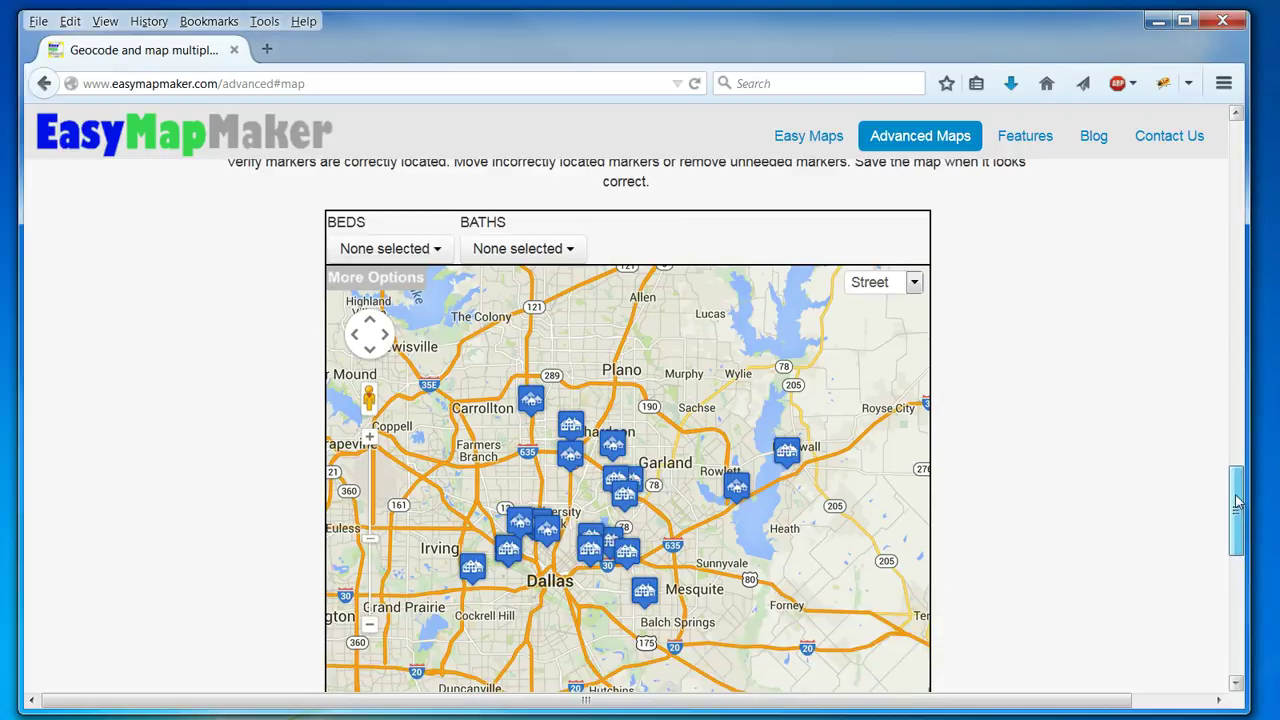
{"action": "left_click", "coordinate": [488, 254]}
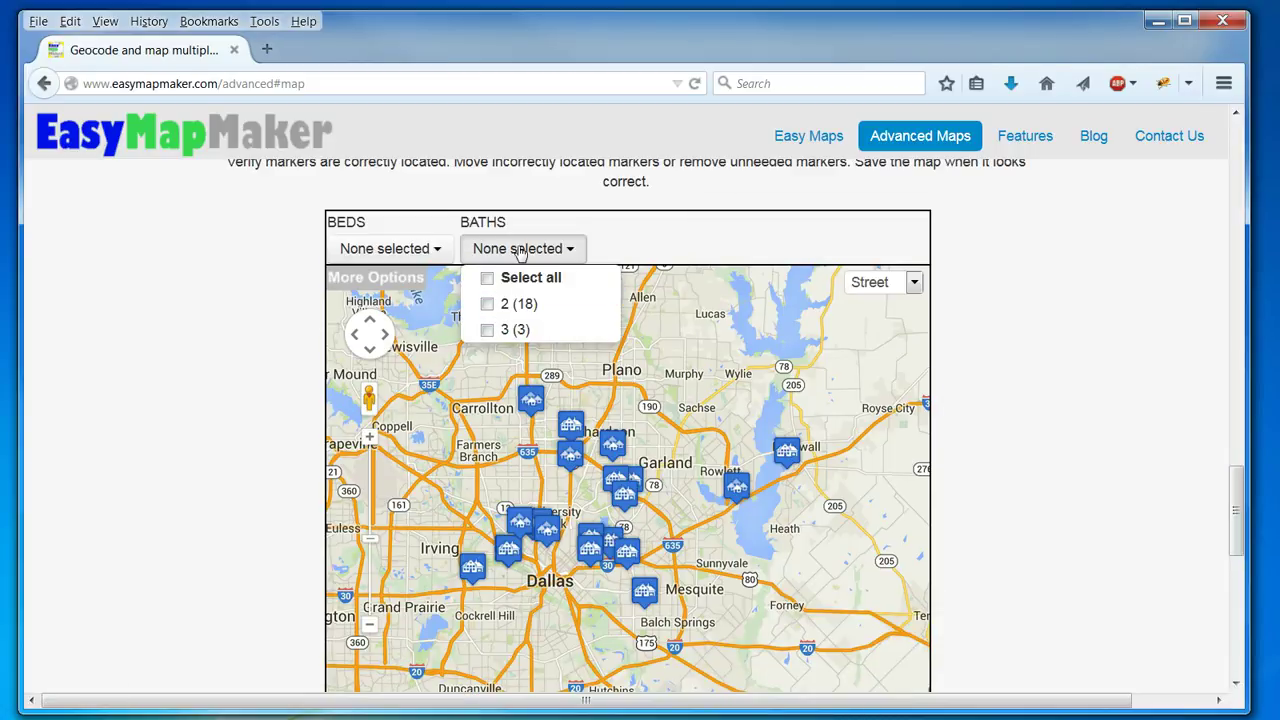
{"action": "left_click", "coordinate": [519, 253]}
{"action": "left_click", "coordinate": [420, 249]}
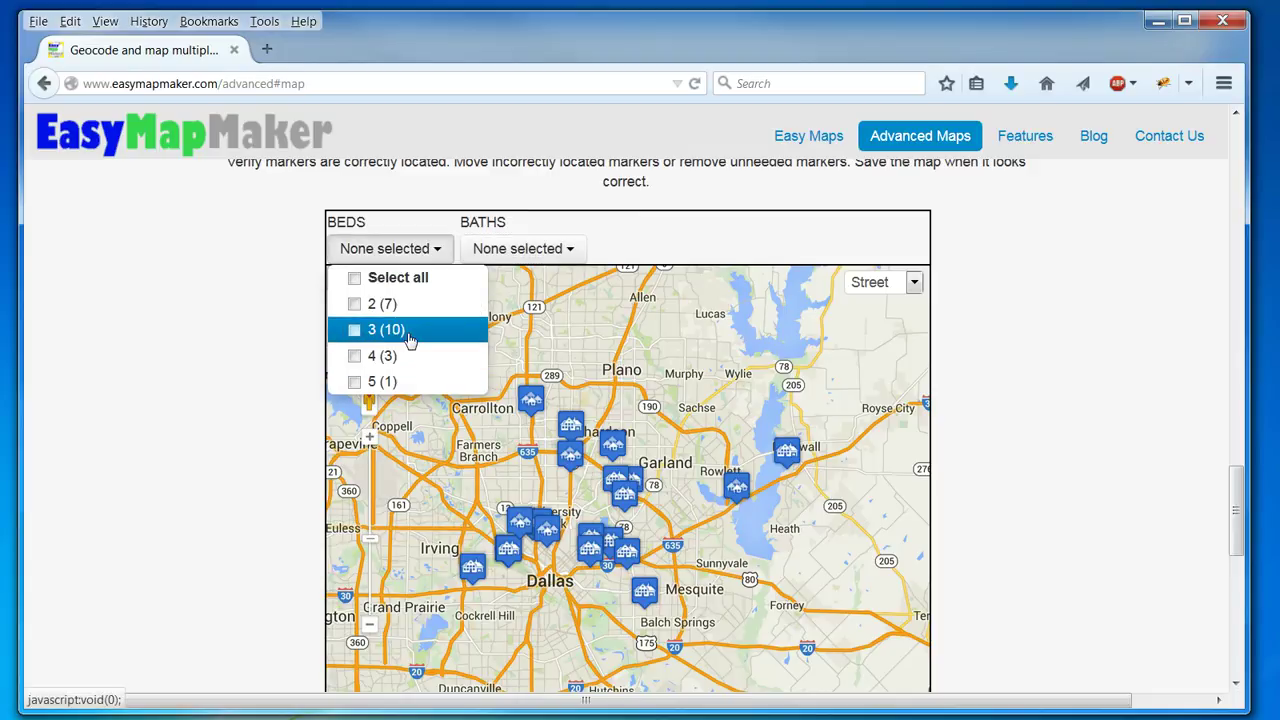
{"action": "left_click", "coordinate": [410, 330]}
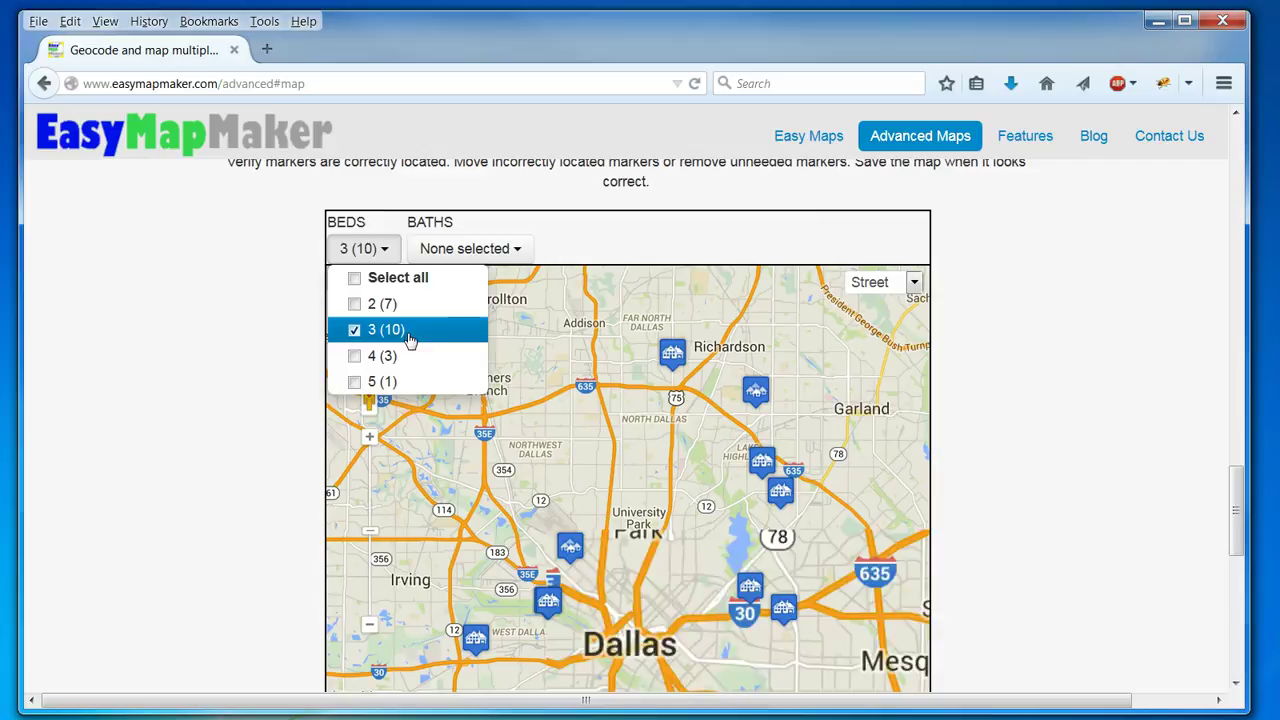
{"action": "left_click", "coordinate": [395, 359]}
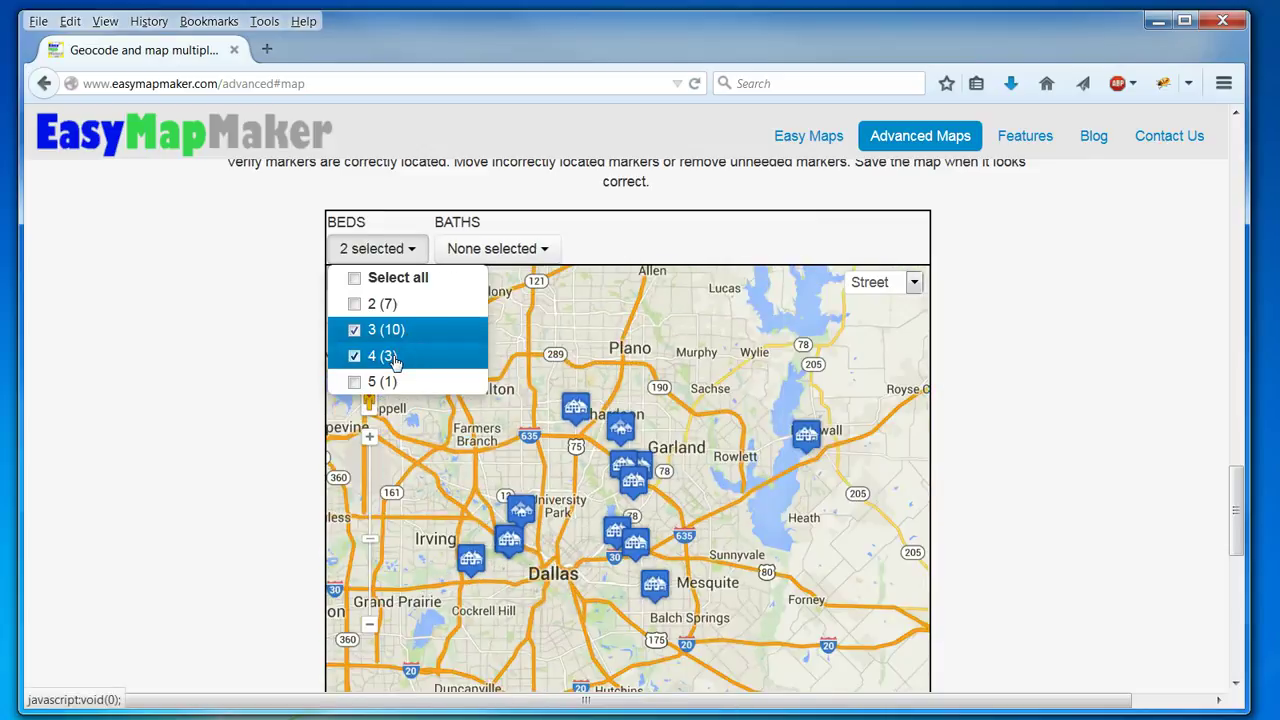
{"action": "left_click", "coordinate": [390, 250]}
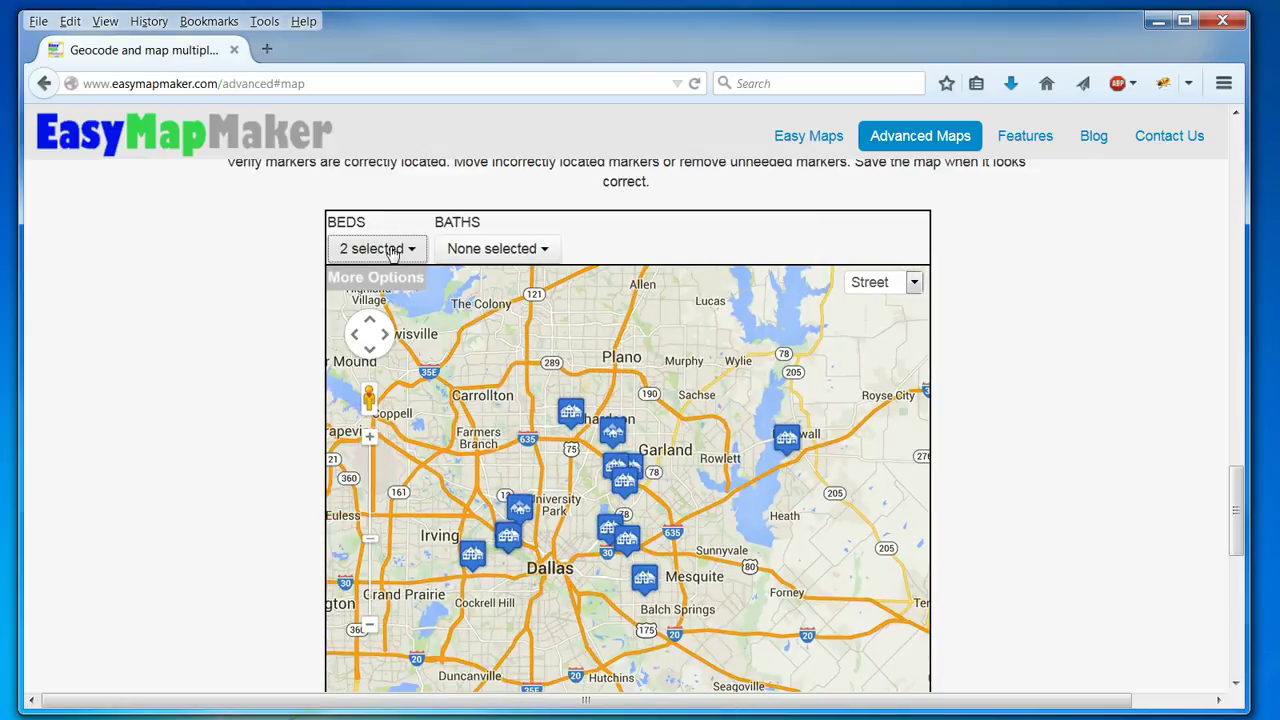
{"action": "scroll", "coordinate": [1073, 345], "scroll_direction": "down", "scroll_amount": 4}
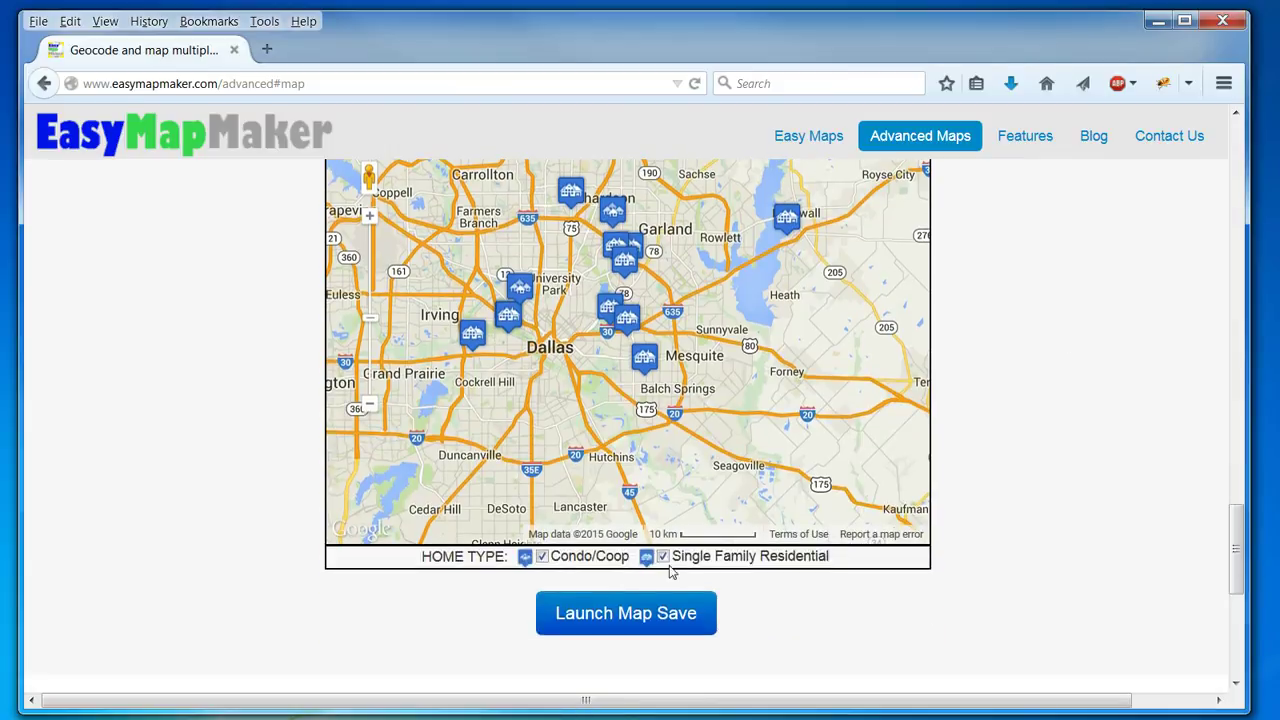
{"action": "left_click", "coordinate": [542, 557]}
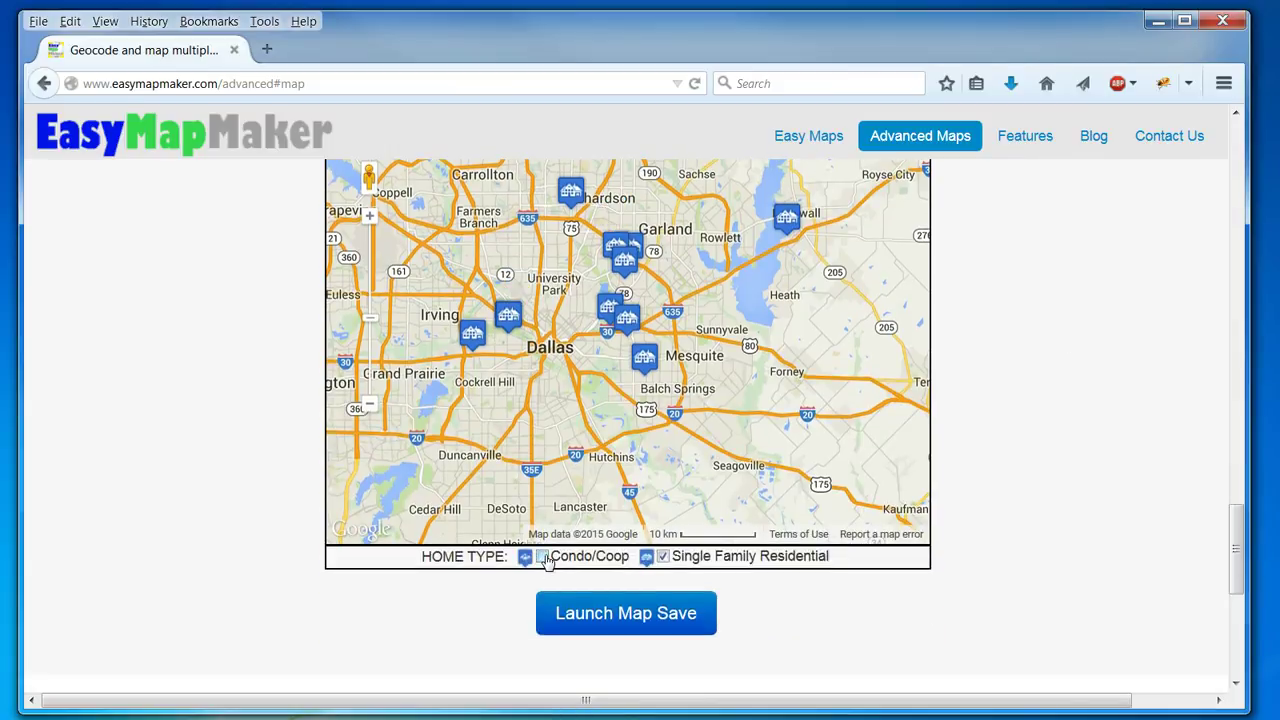
{"action": "left_click", "coordinate": [542, 557]}
{"action": "scroll", "coordinate": [1122, 460], "scroll_direction": "up", "scroll_amount": 4}
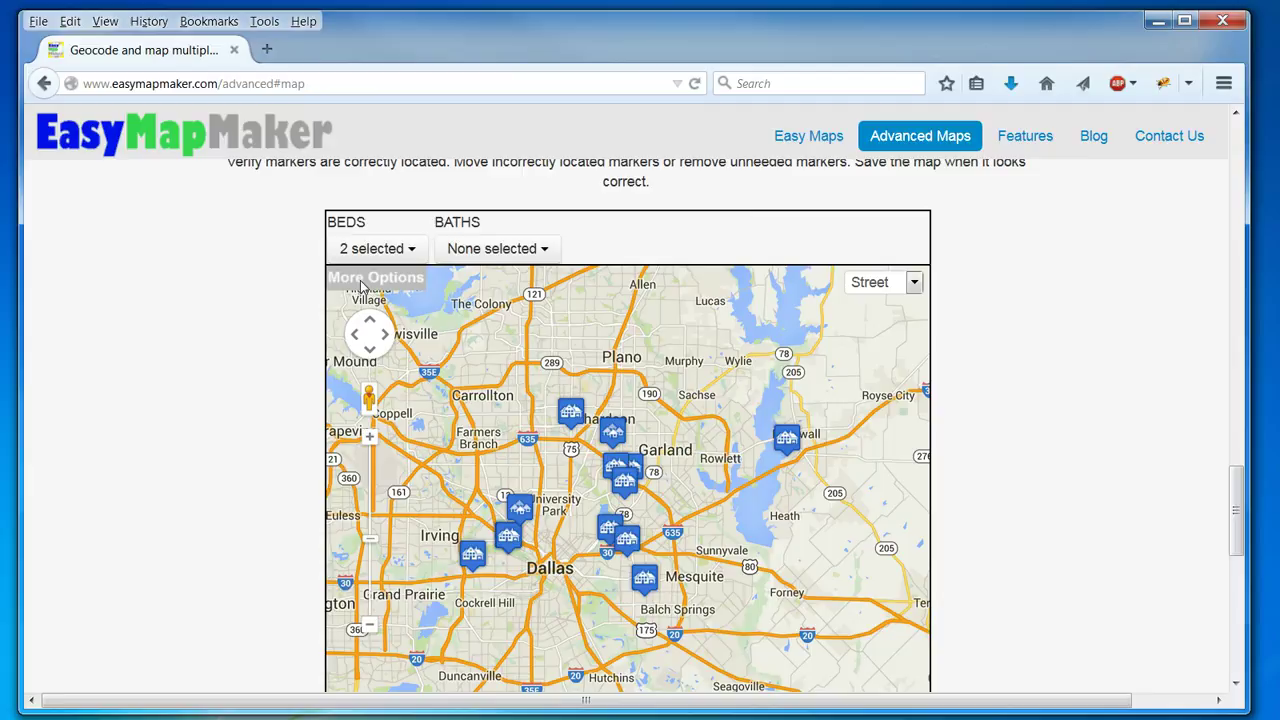
Set up a Nearby search for Dallas, TX with a 10-mile radius and circle shown.
{"action": "left_click", "coordinate": [364, 282]}
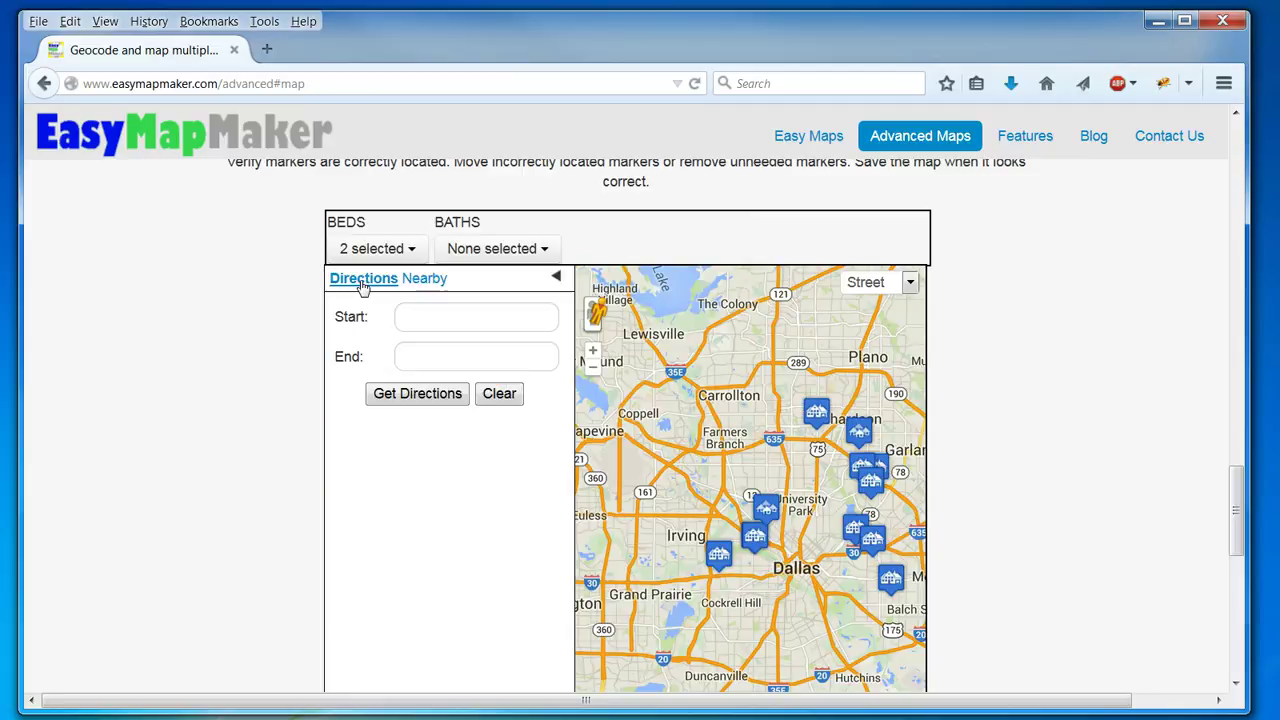
{"action": "left_click", "coordinate": [432, 281]}
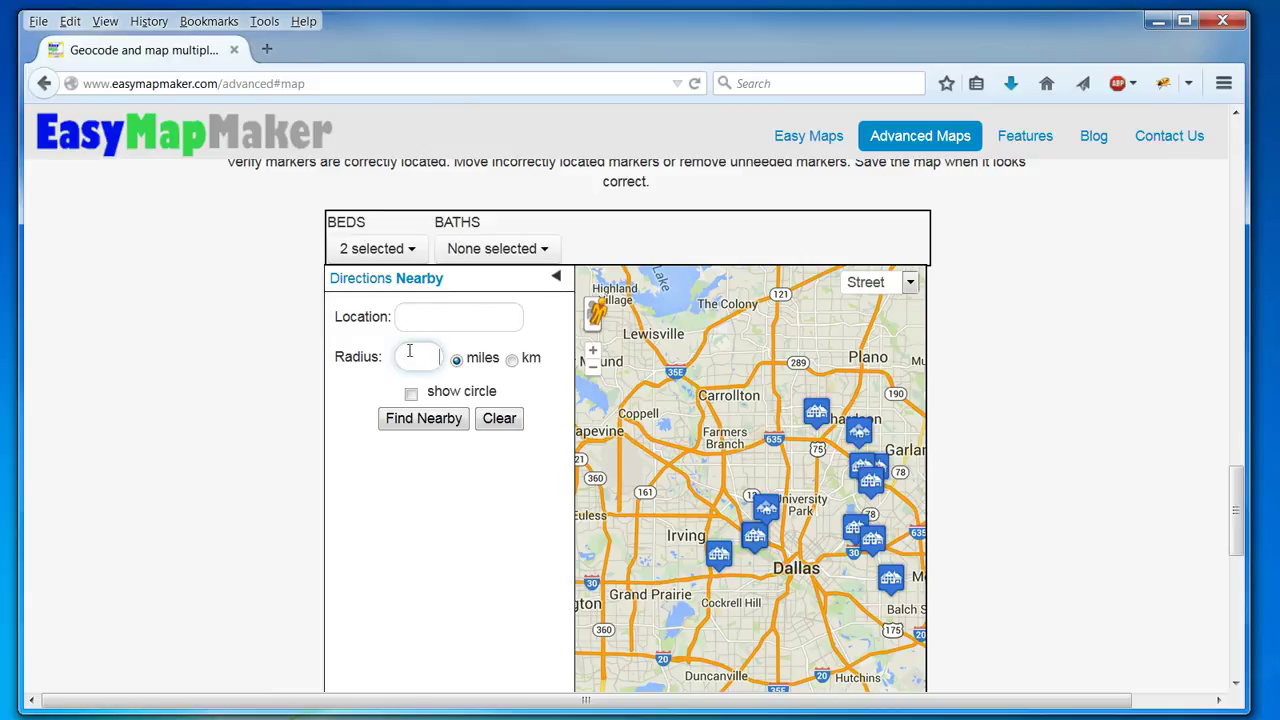
{"action": "left_click", "coordinate": [479, 308]}
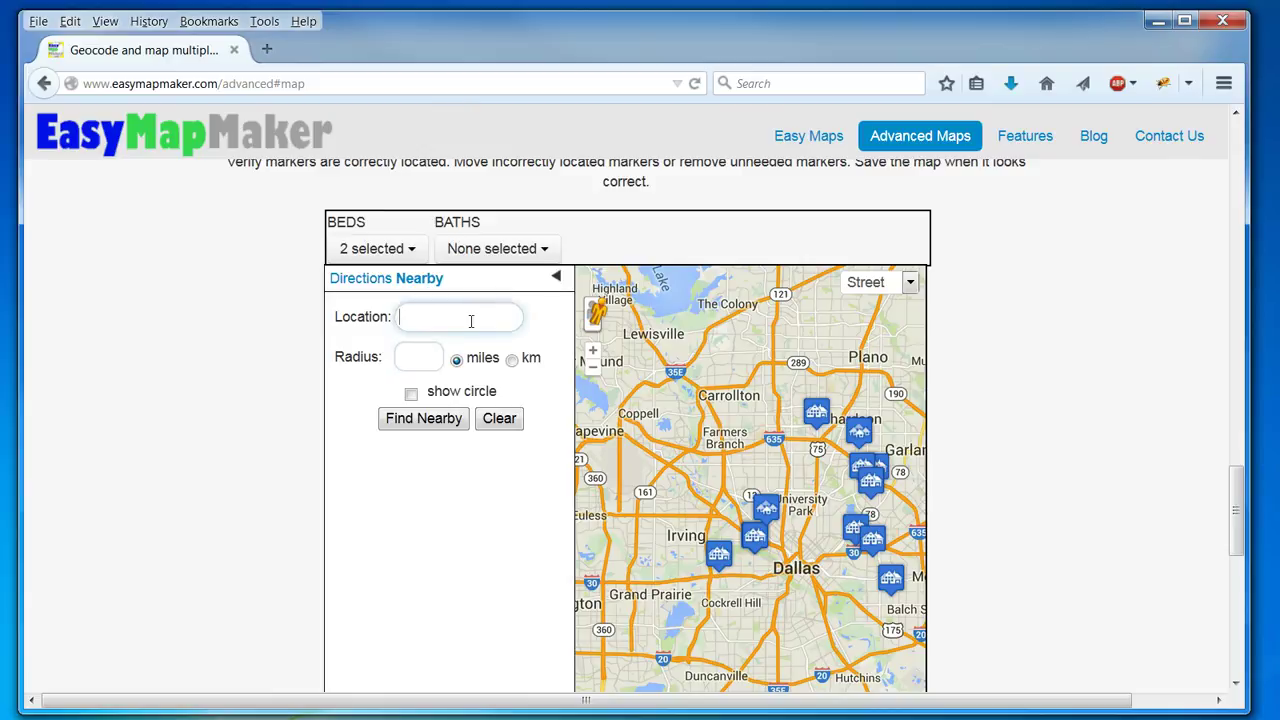
{"action": "left_click", "coordinate": [411, 364]}
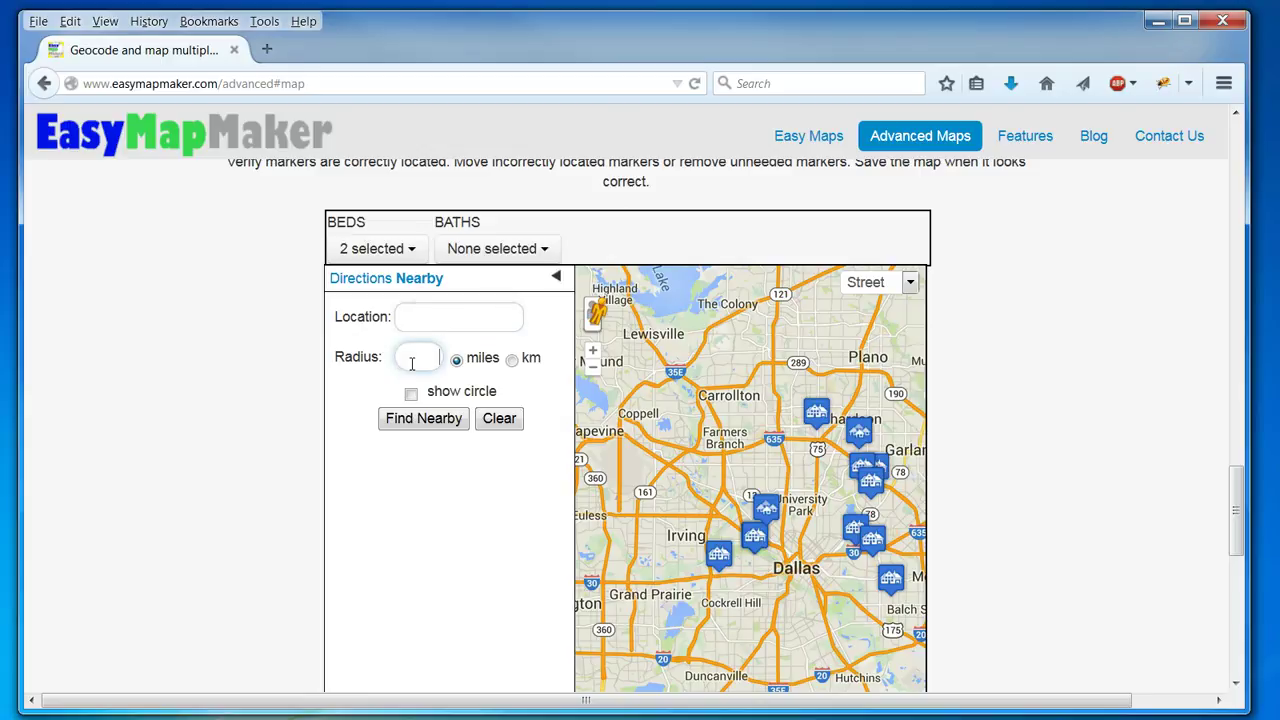
{"action": "left_click", "coordinate": [485, 316]}
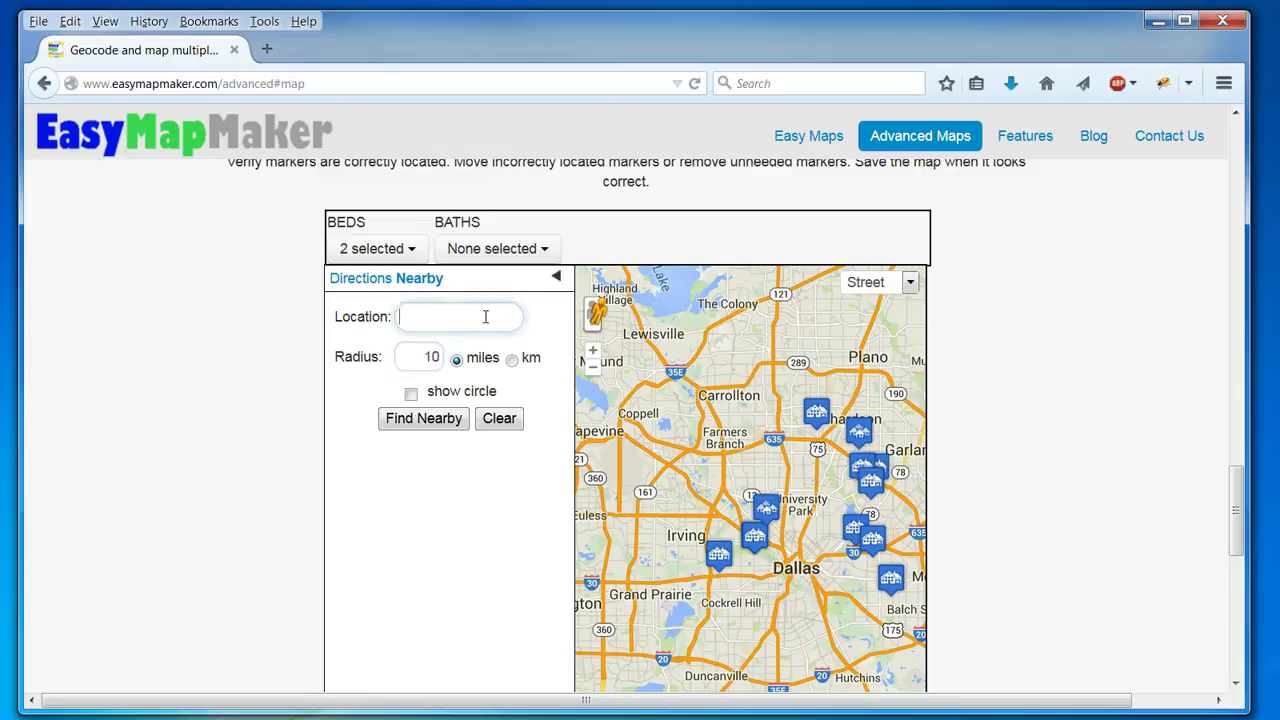
{"action": "type", "text": "Dallas, TX"}
{"action": "left_click", "coordinate": [410, 392]}
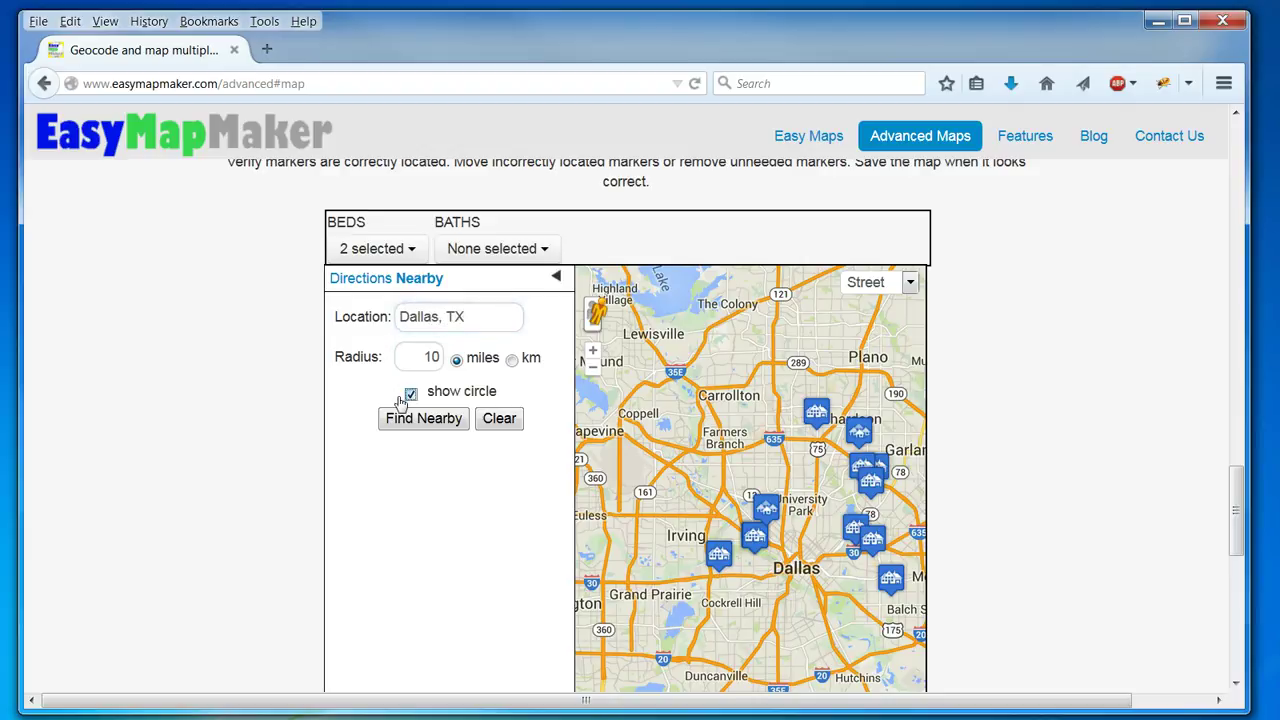
Run the nearby search, then clear it and collapse the side panel.
{"action": "left_click", "coordinate": [420, 420]}
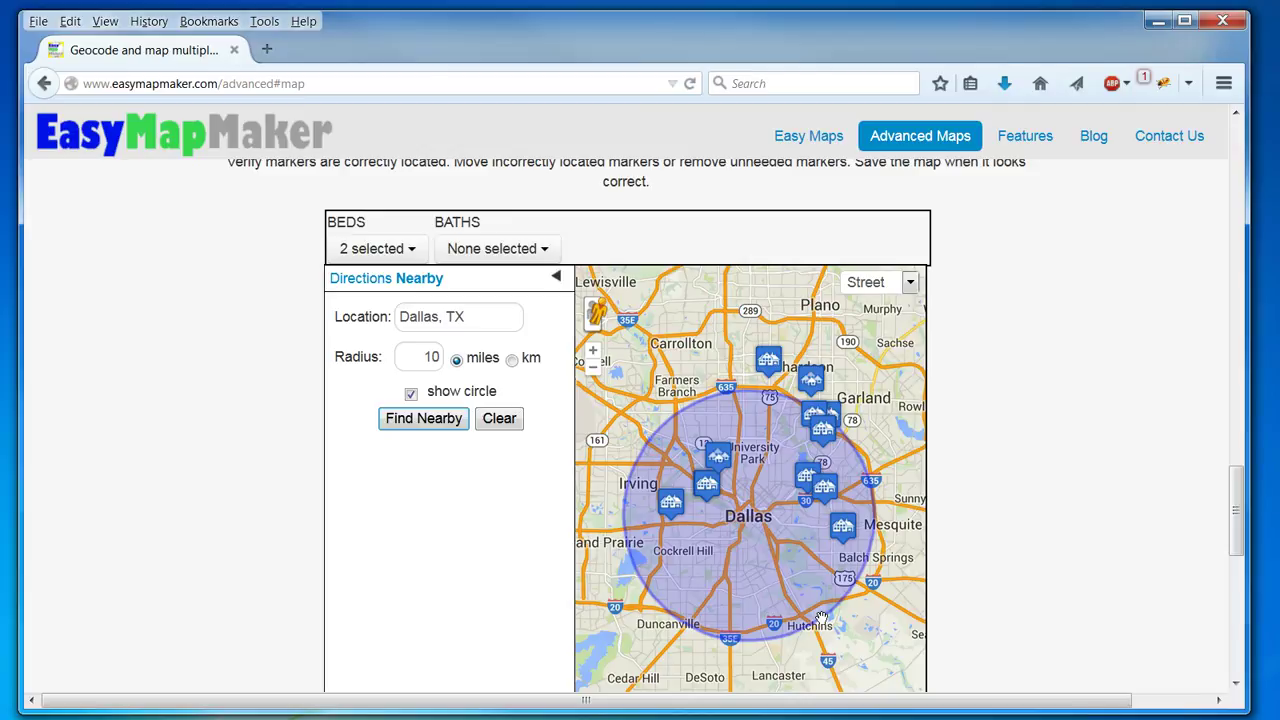
{"action": "left_click", "coordinate": [503, 420]}
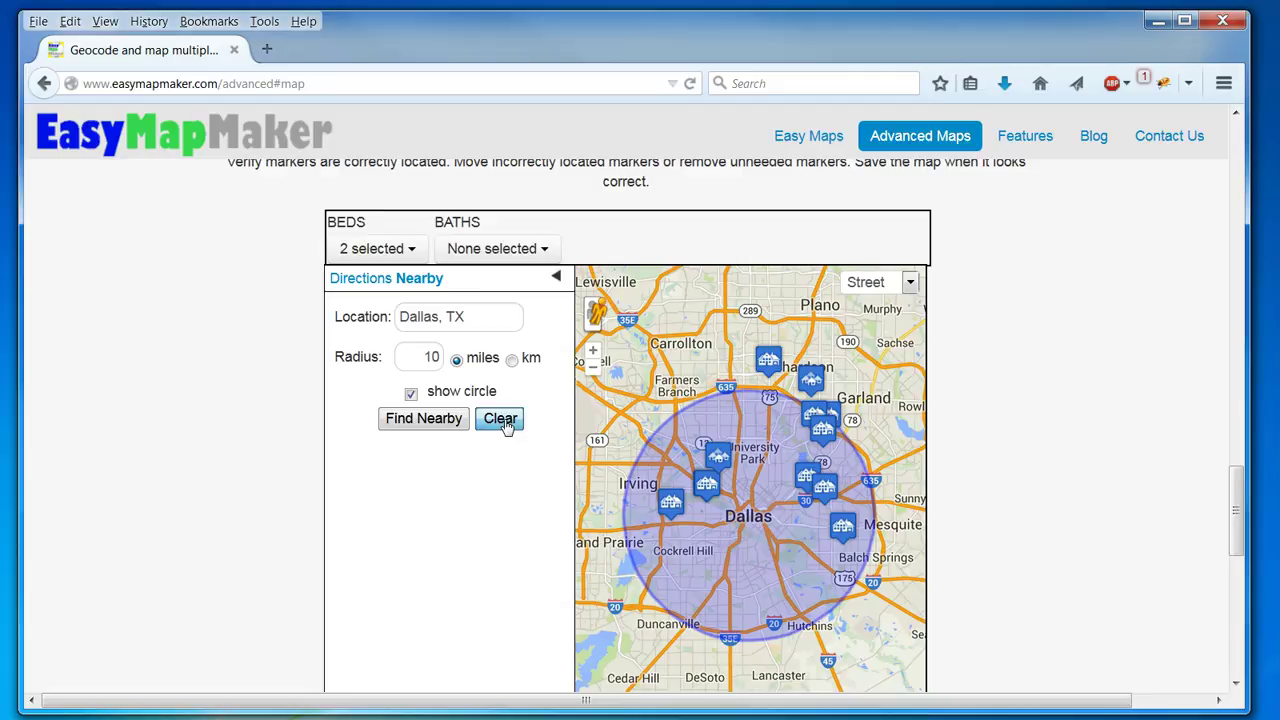
{"action": "left_click", "coordinate": [560, 278]}
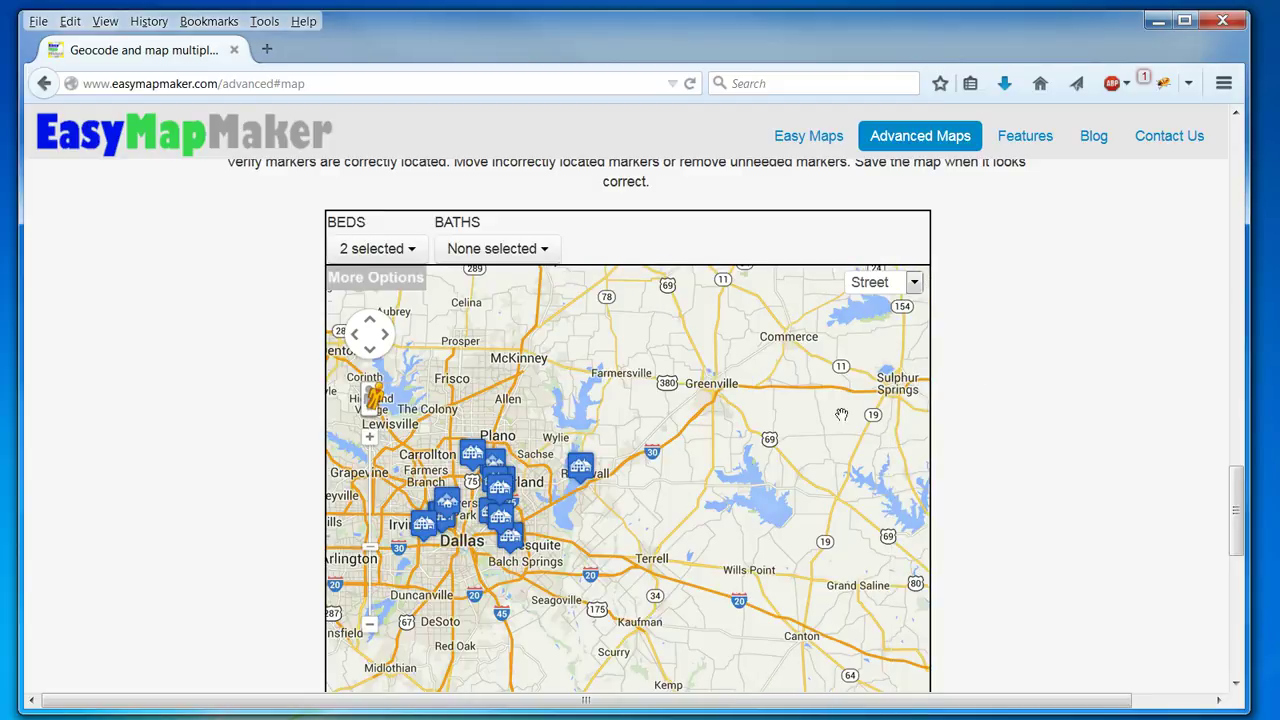
Launch the map save and title it 'dallas-advanced map'.
{"action": "scroll", "coordinate": [992, 429], "scroll_direction": "down", "scroll_amount": 5}
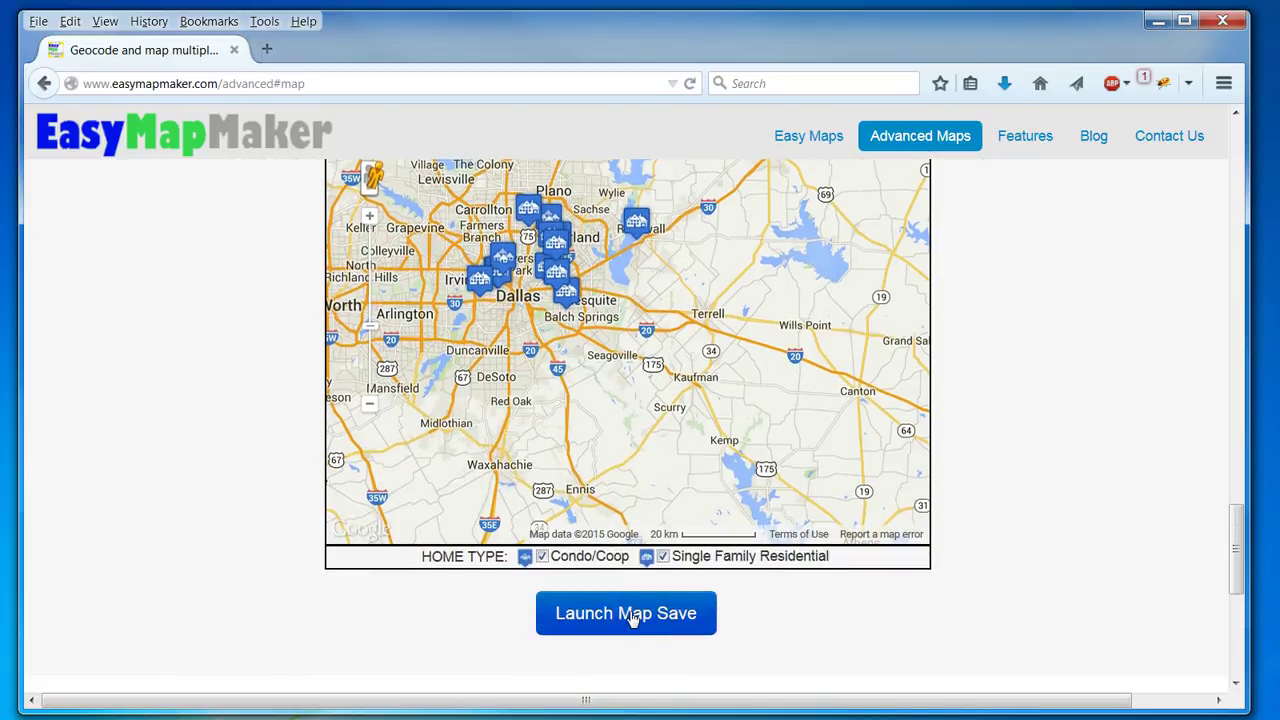
{"action": "left_click", "coordinate": [631, 617]}
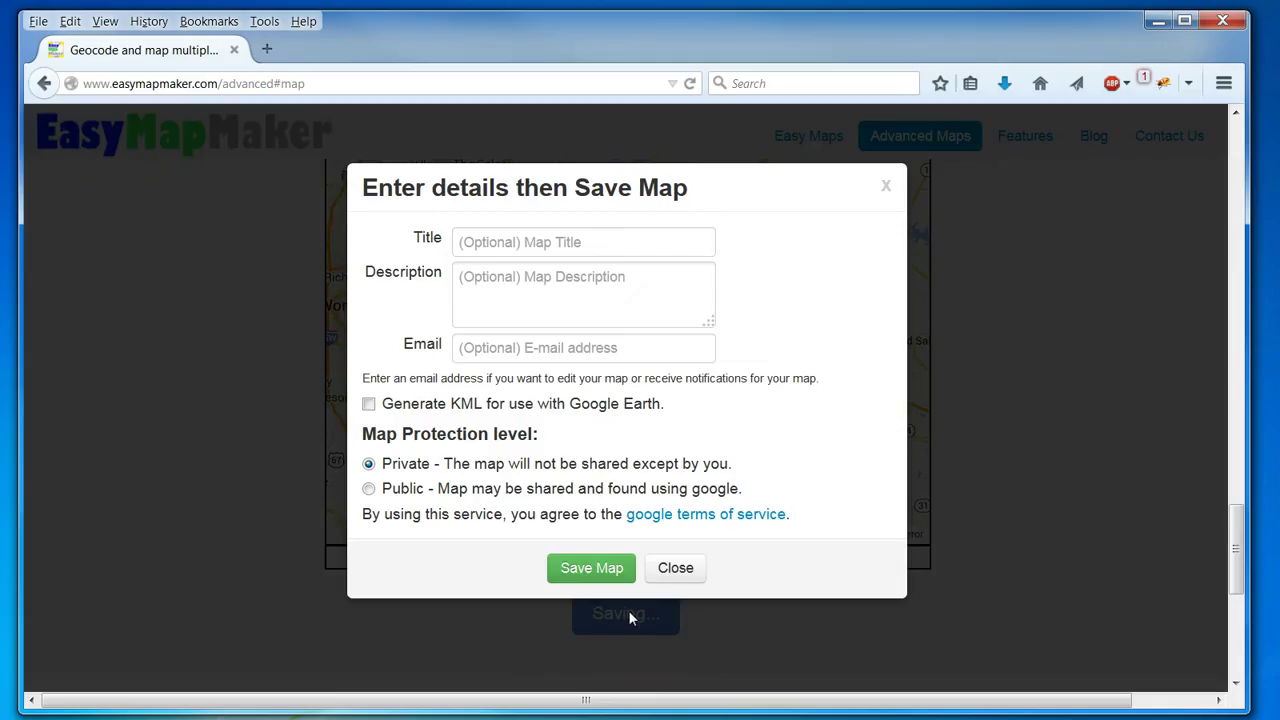
{"action": "left_click", "coordinate": [536, 249]}
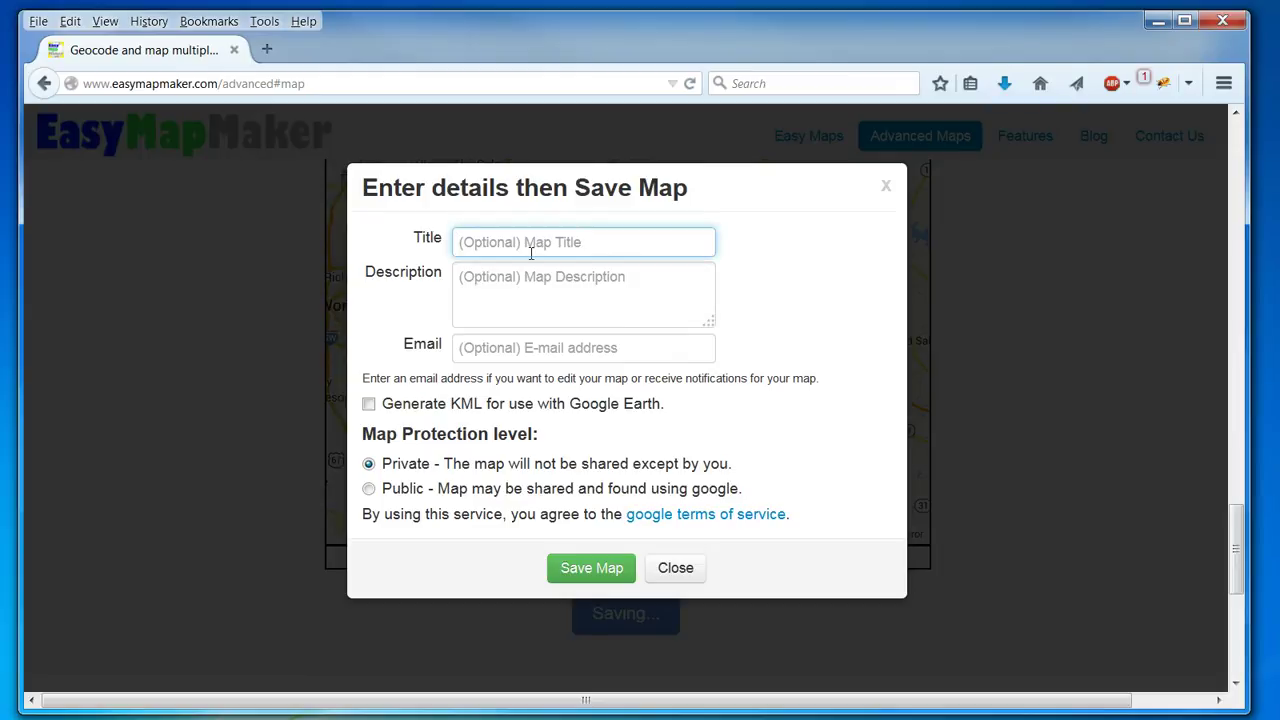
{"action": "type", "text": "dallas-adva"}
{"action": "key", "text": "BackSpace"}
{"action": "type", "text": "vanced map"}
Enter the notification e-mail address and save the map.
{"action": "key", "text": "Tab"}
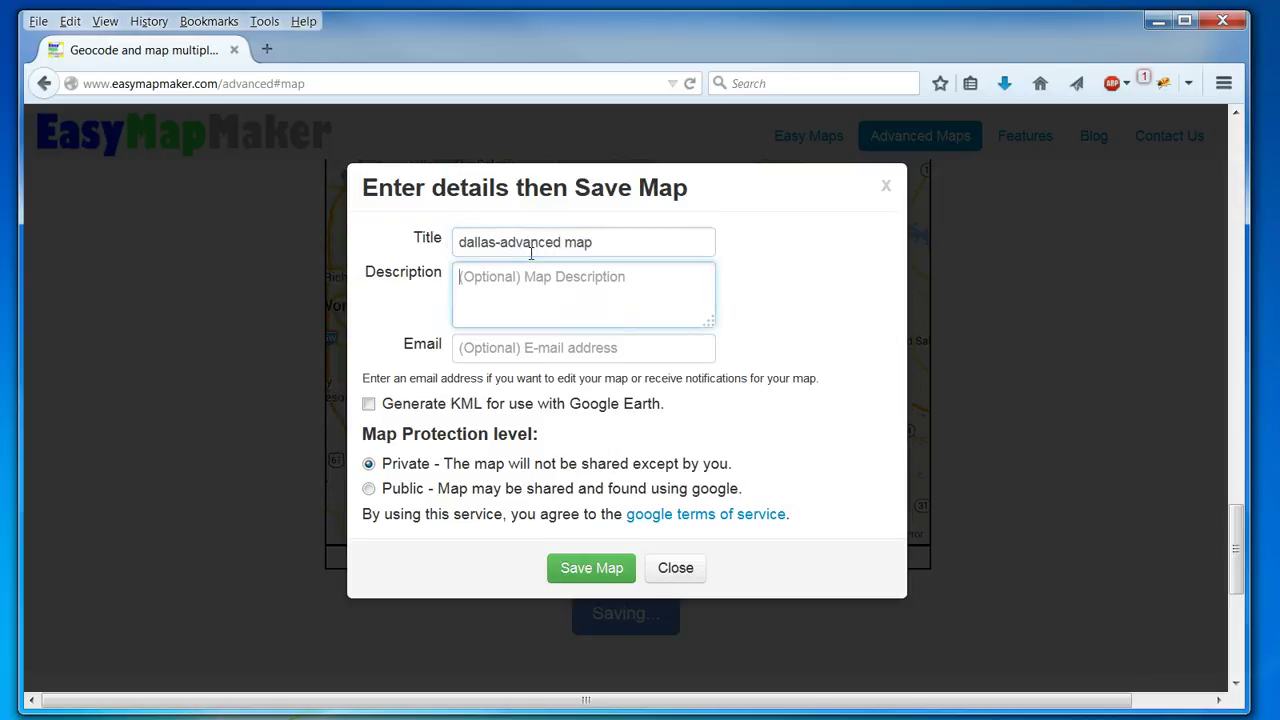
{"action": "key", "text": "Tab"}
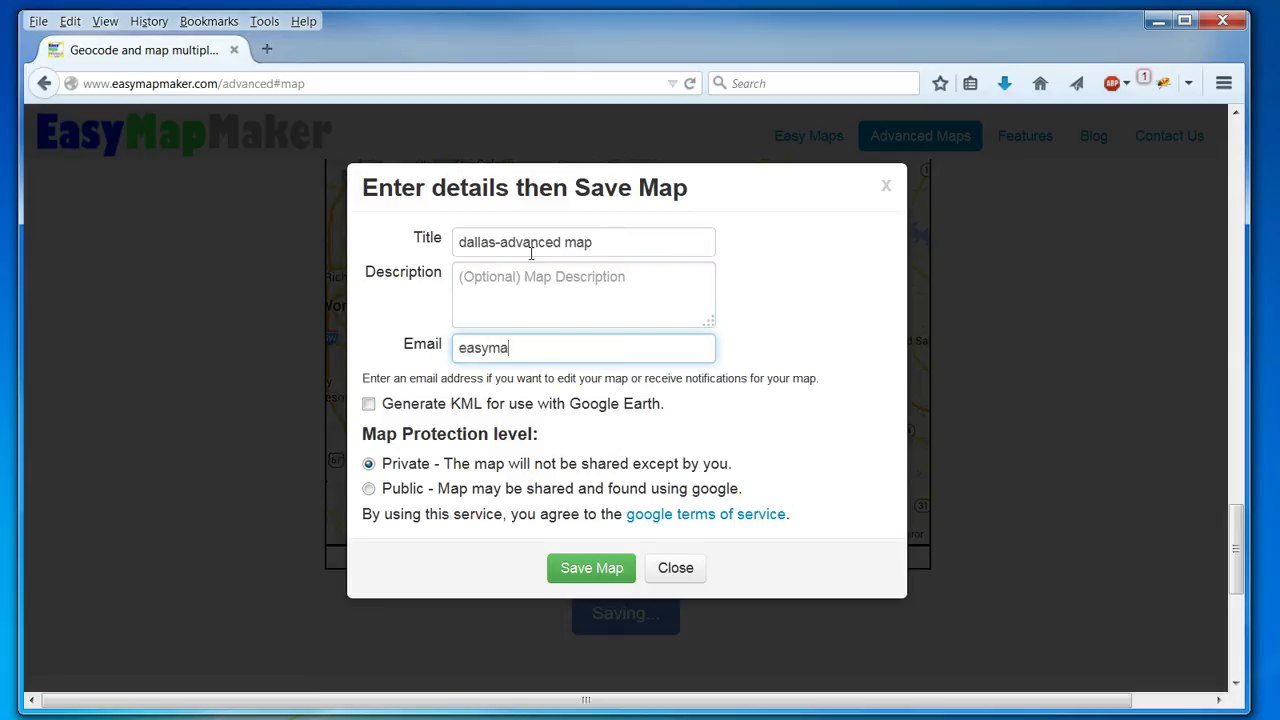
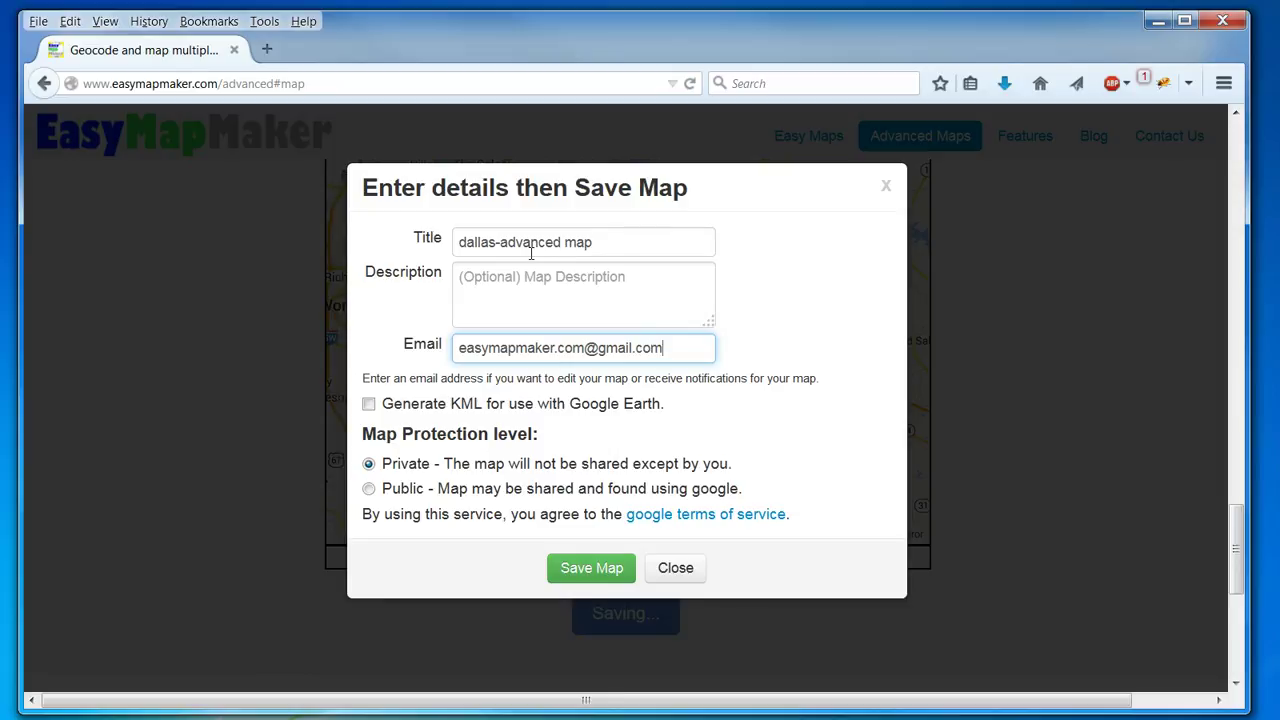
{"action": "left_click", "coordinate": [608, 567]}
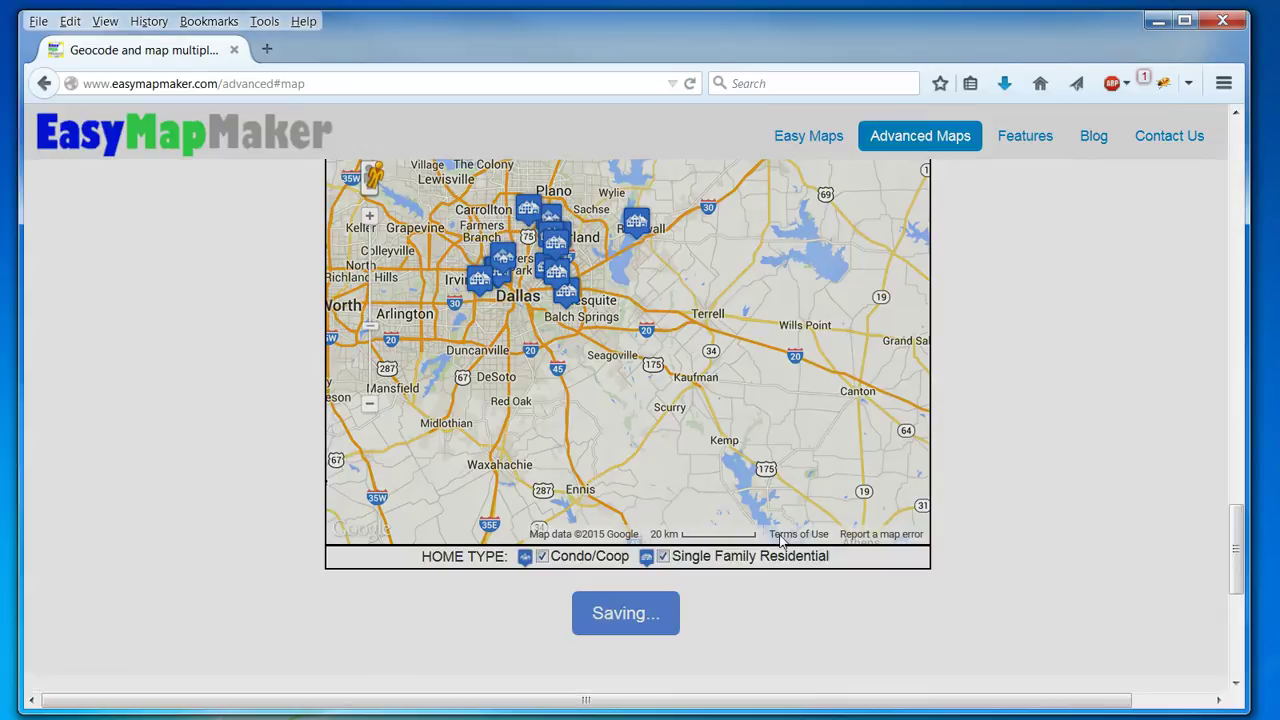
Change the map URL to easymapmaker.com/map/dallas-re-sample, save it, and bring up the link's context menu.
{"action": "scroll", "coordinate": [1063, 494], "scroll_direction": "down", "scroll_amount": 2}
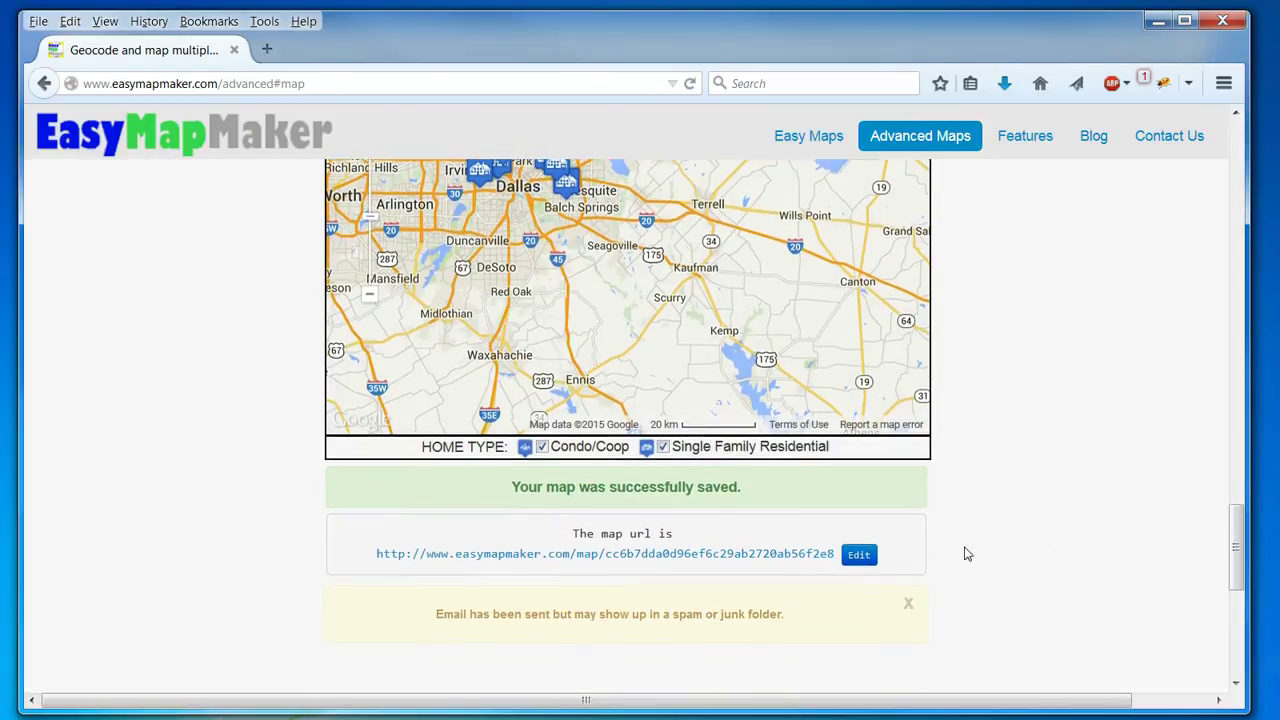
{"action": "left_click", "coordinate": [861, 558]}
{"action": "left_click_drag", "start_coordinate": [846, 558], "coordinate": [573, 533]}
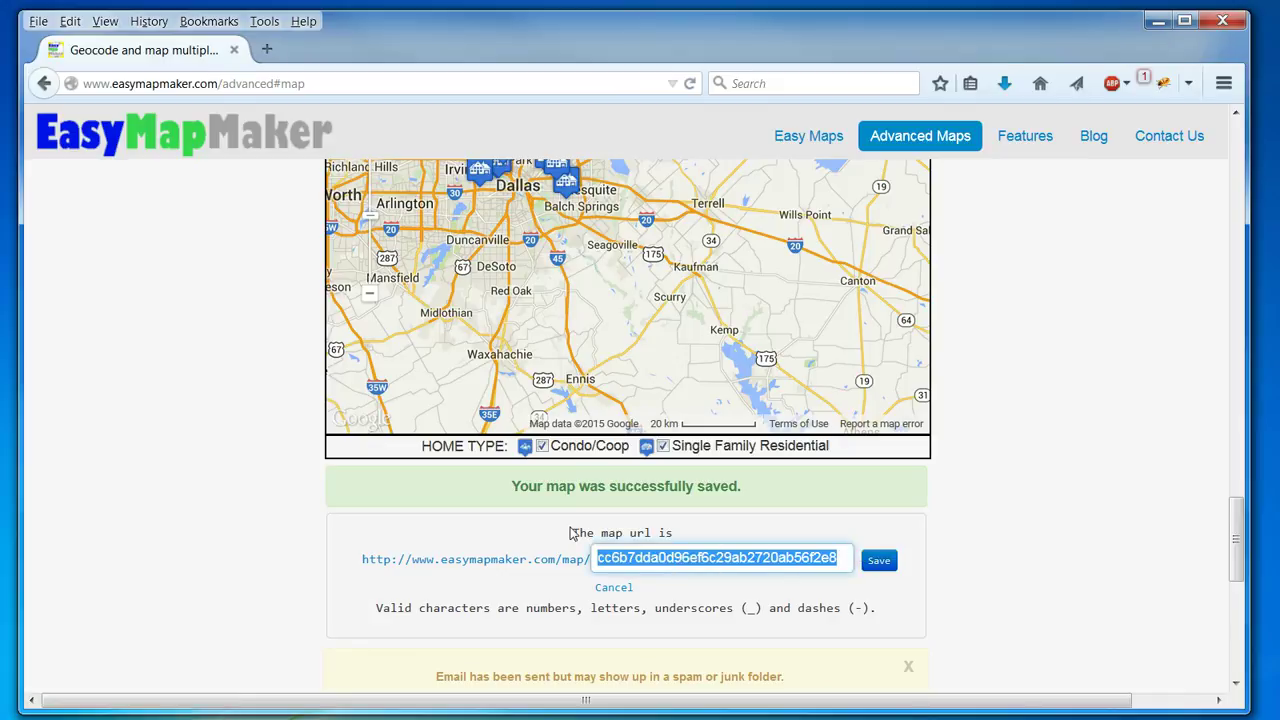
{"action": "type", "text": "dallas-re"}
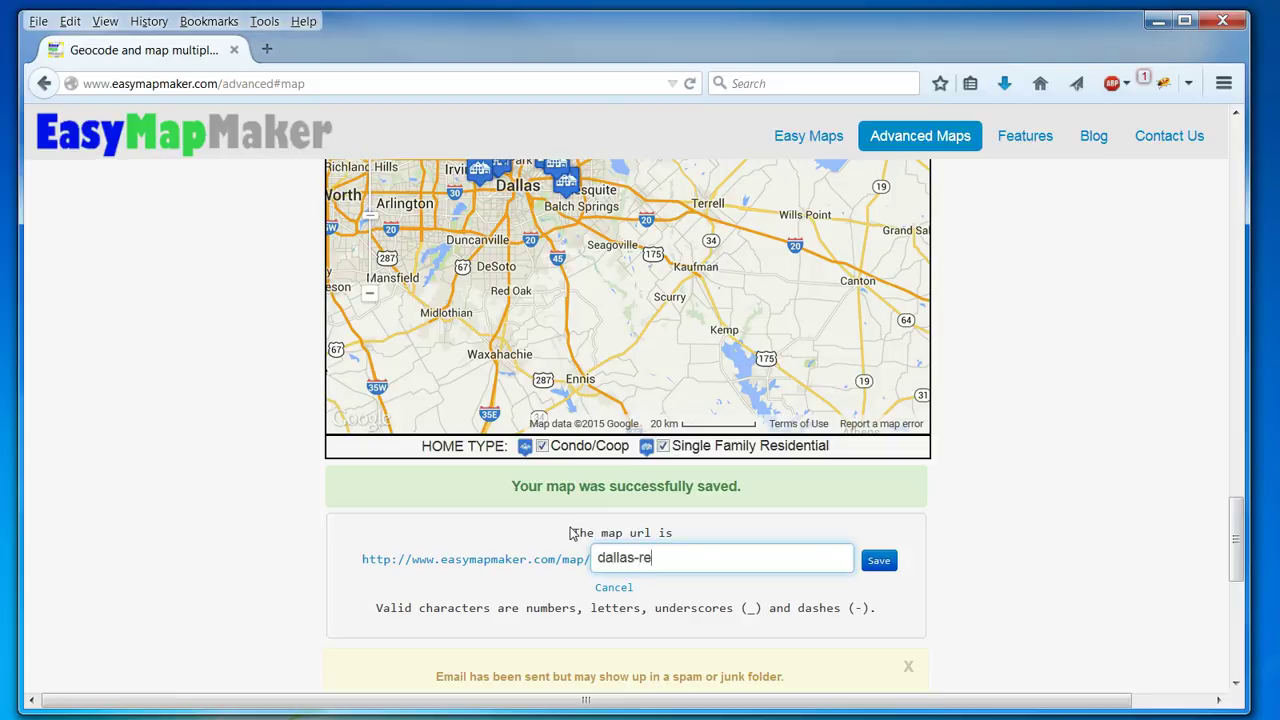
{"action": "type", "text": "-sample"}
{"action": "left_click", "coordinate": [878, 560]}
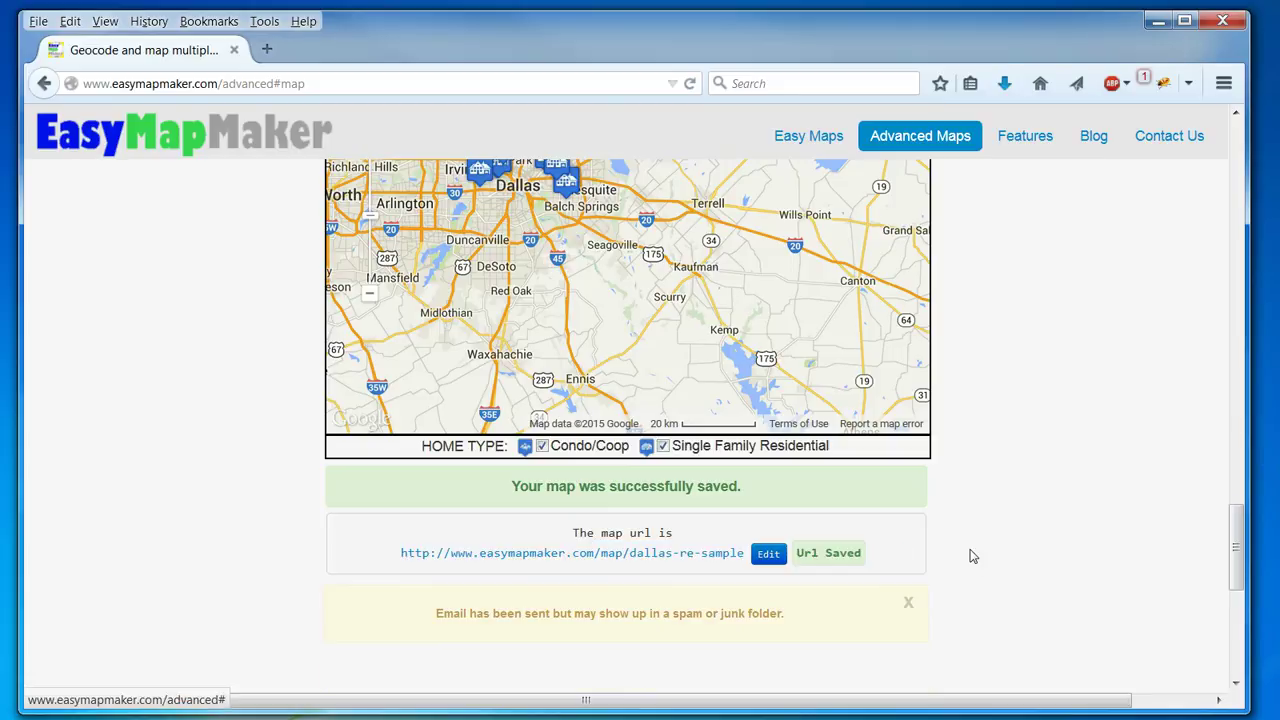
{"action": "right_click", "coordinate": [690, 555]}
Open the dallas-re-sample map in a new tab and zoom in one level on the house markers.
{"action": "left_click", "coordinate": [762, 561]}
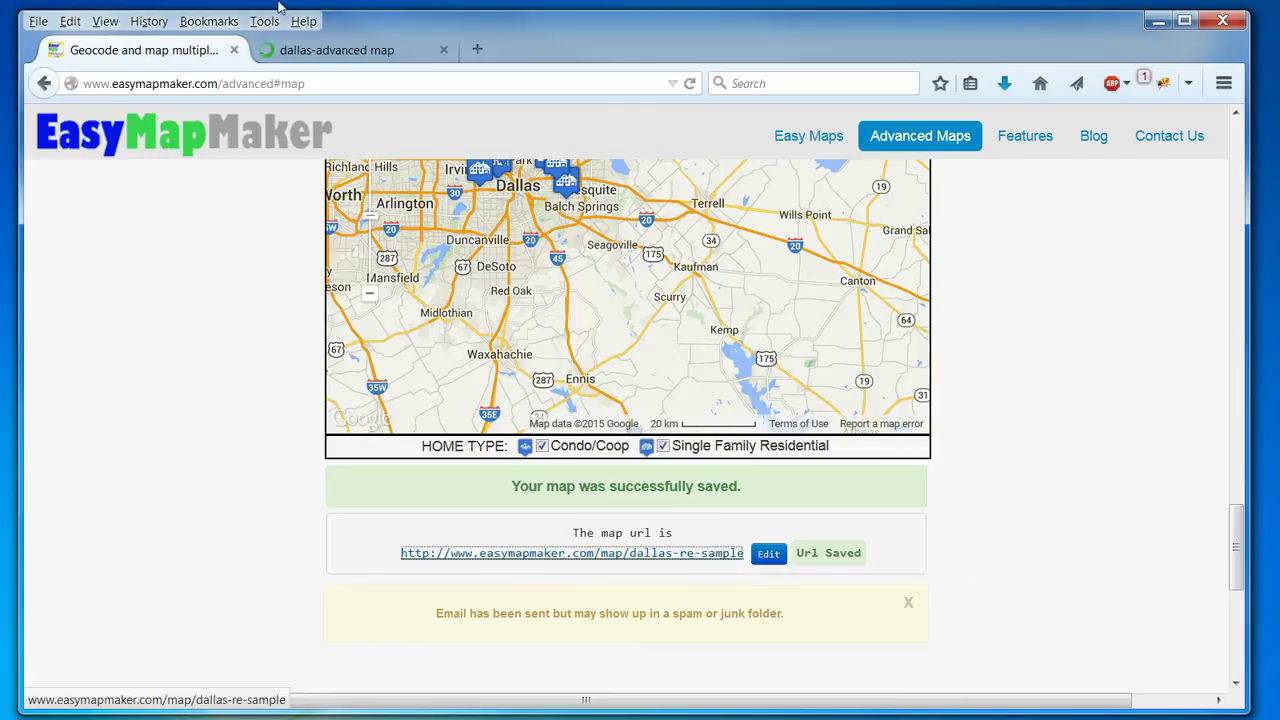
{"action": "left_click", "coordinate": [310, 58]}
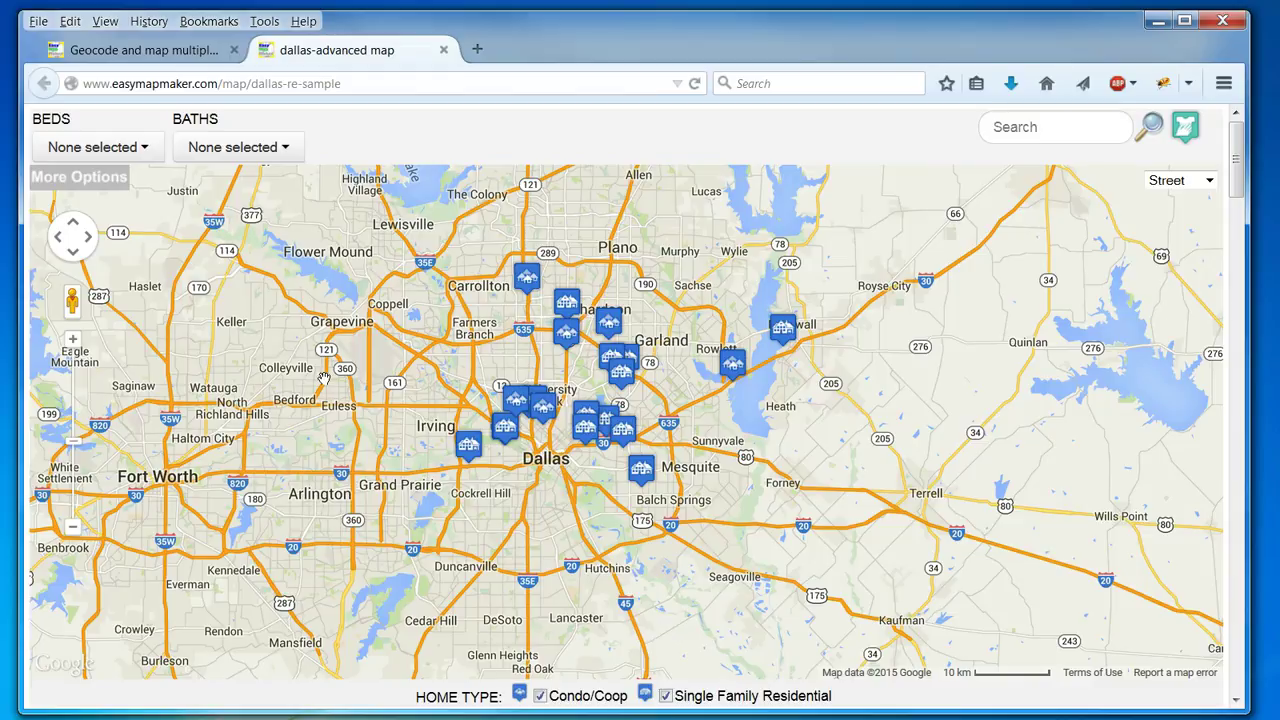
{"action": "left_click", "coordinate": [72, 340]}
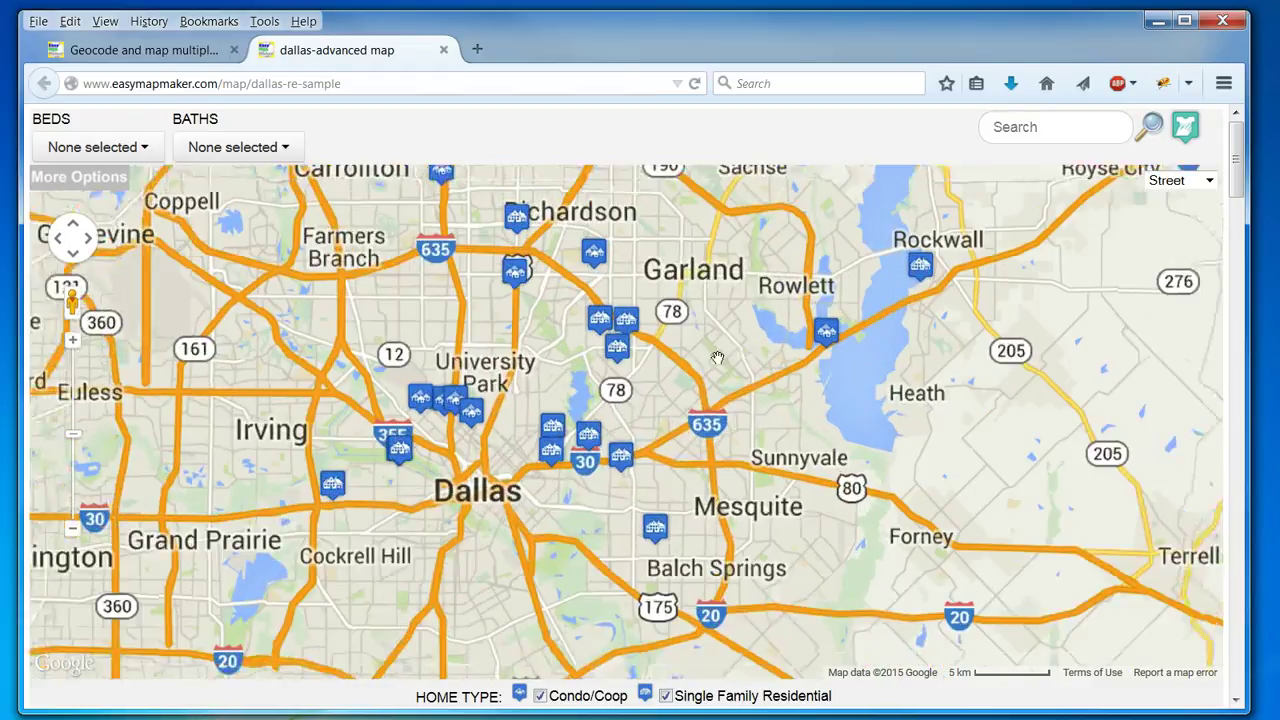